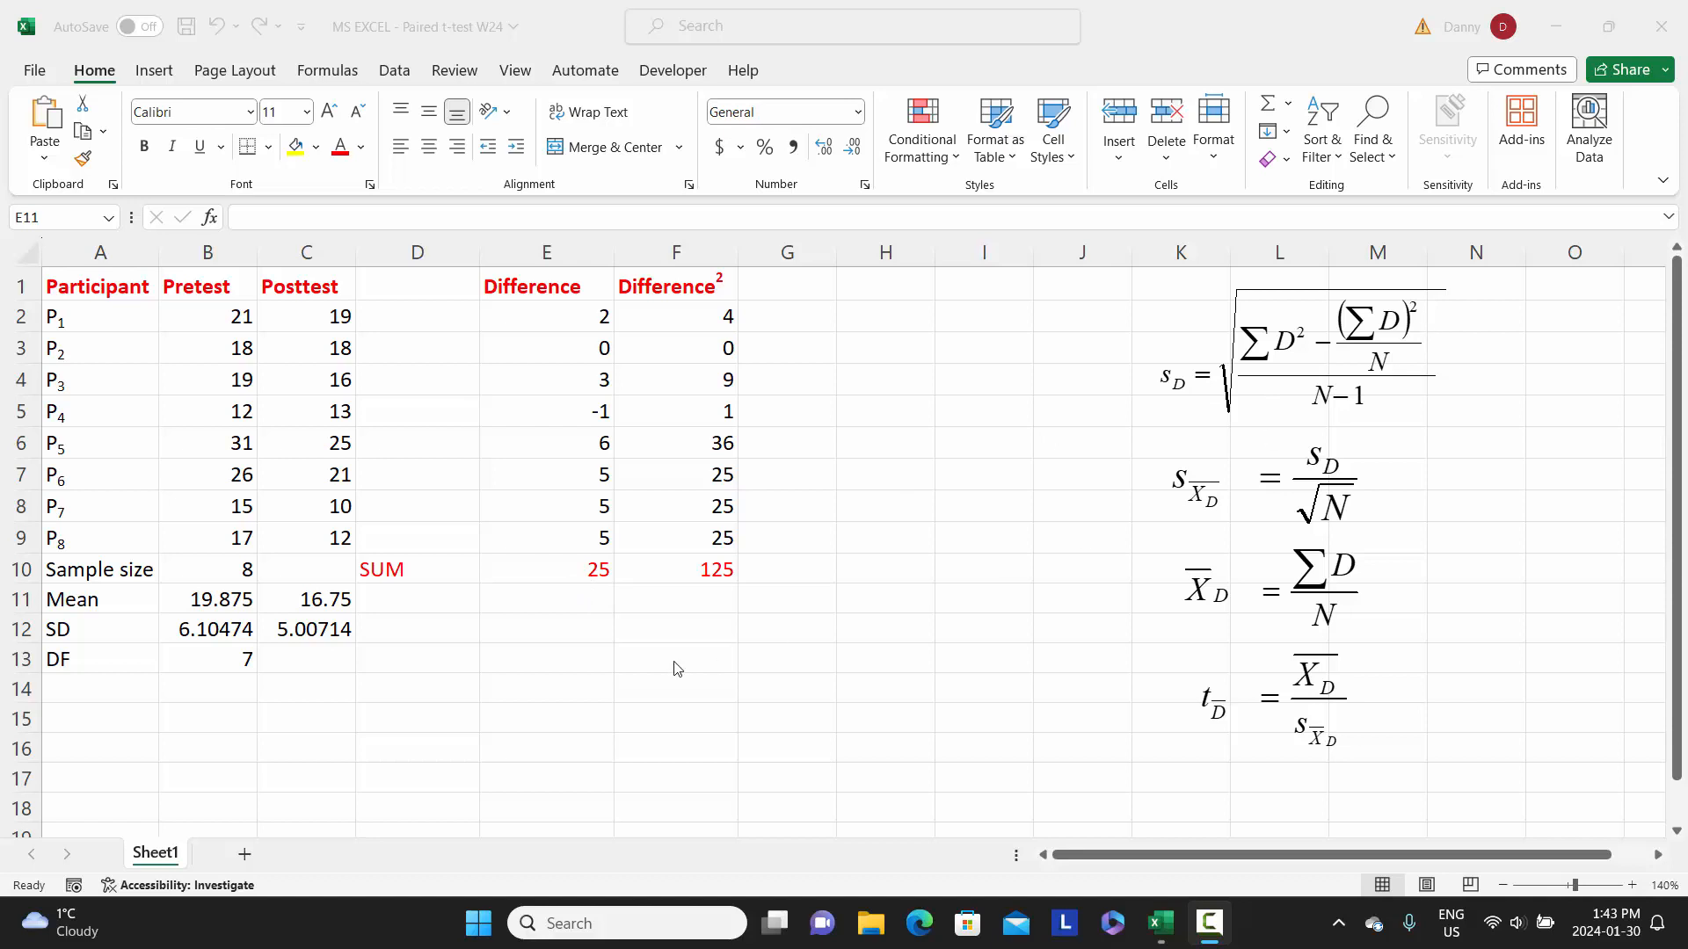
- In cell E11, square the sum of the differences with the formula =E10^2
click(585, 598)
click(577, 596)
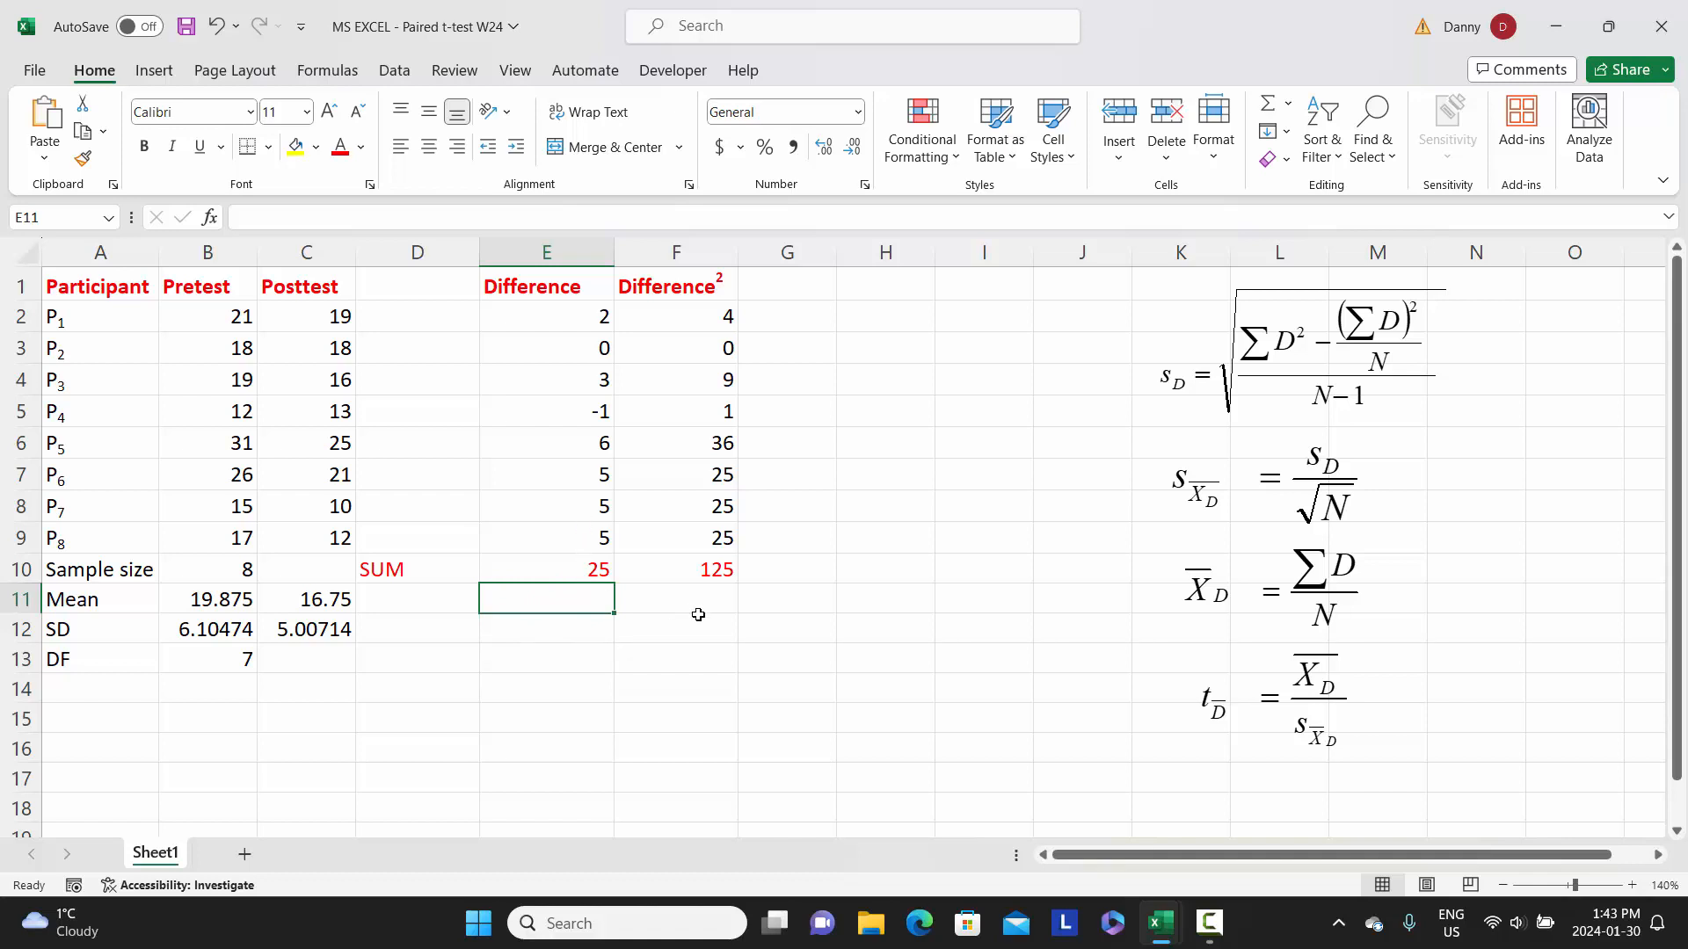
text(=)
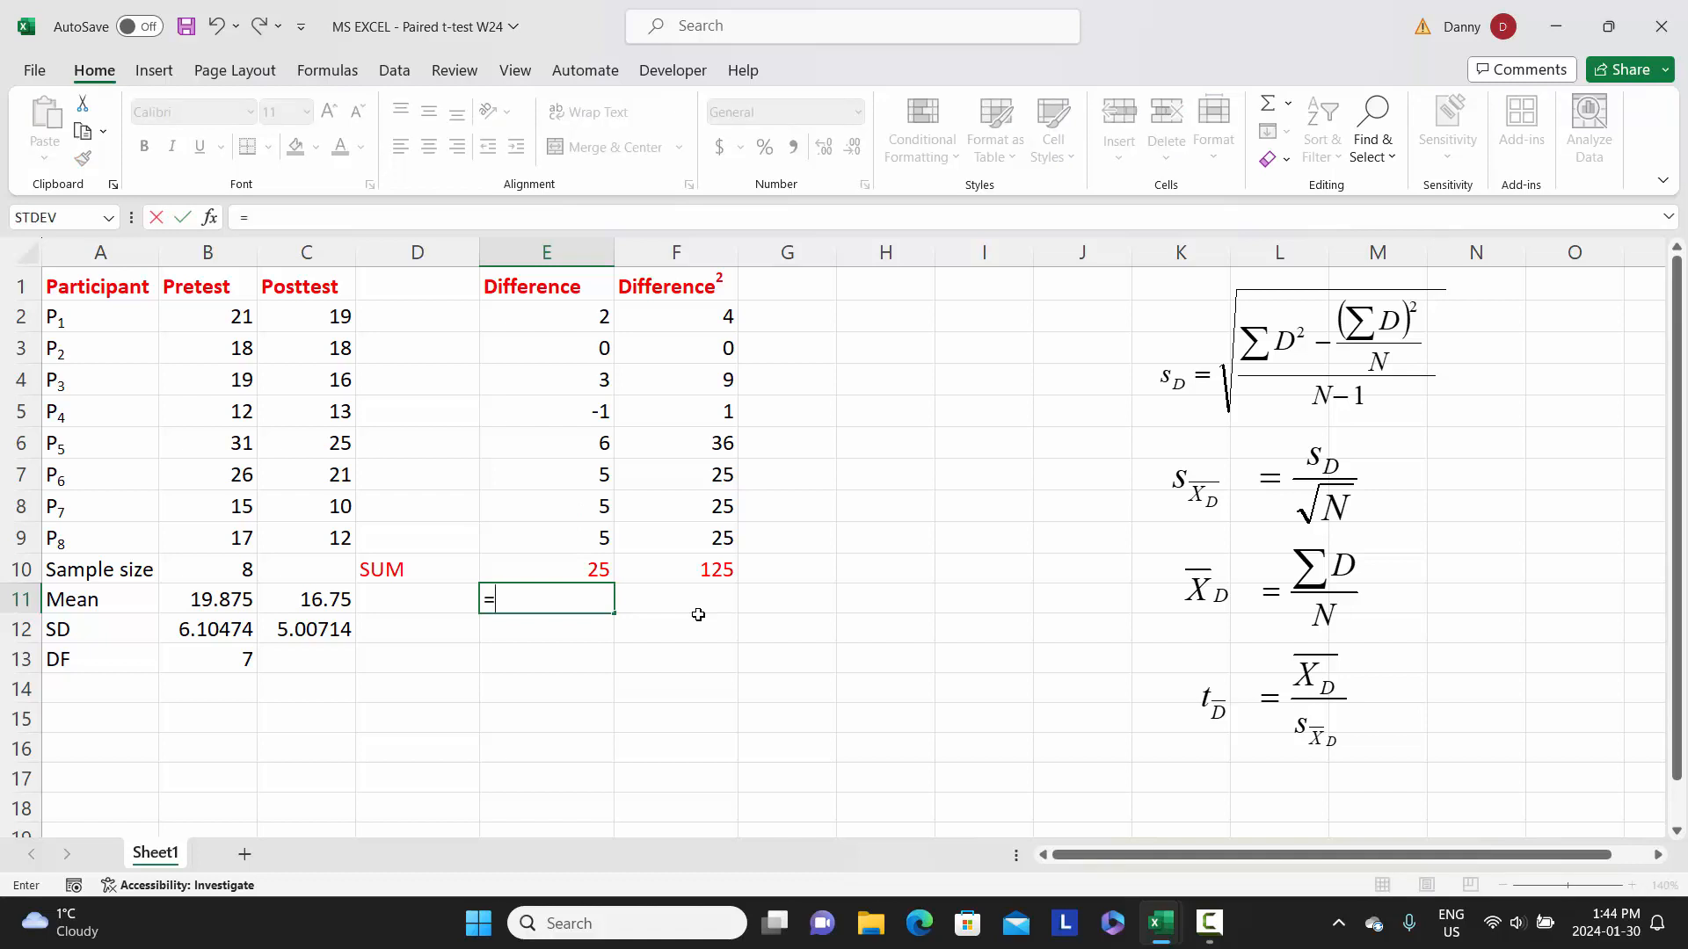
click(558, 571)
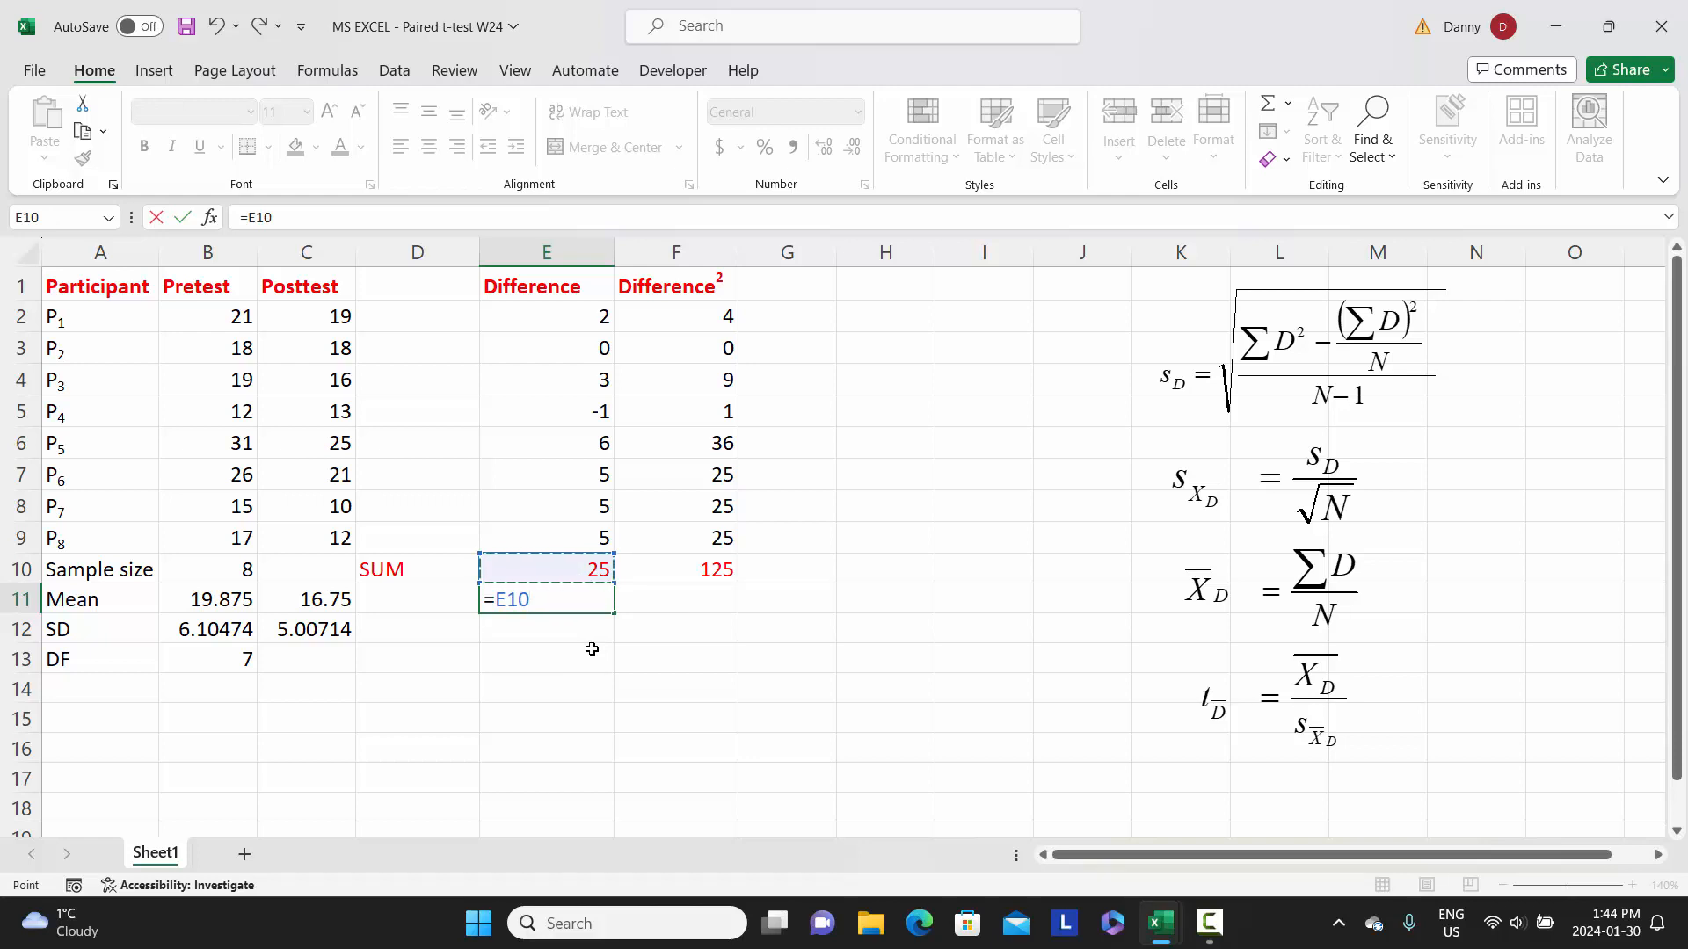
text(^2)
key(Return)
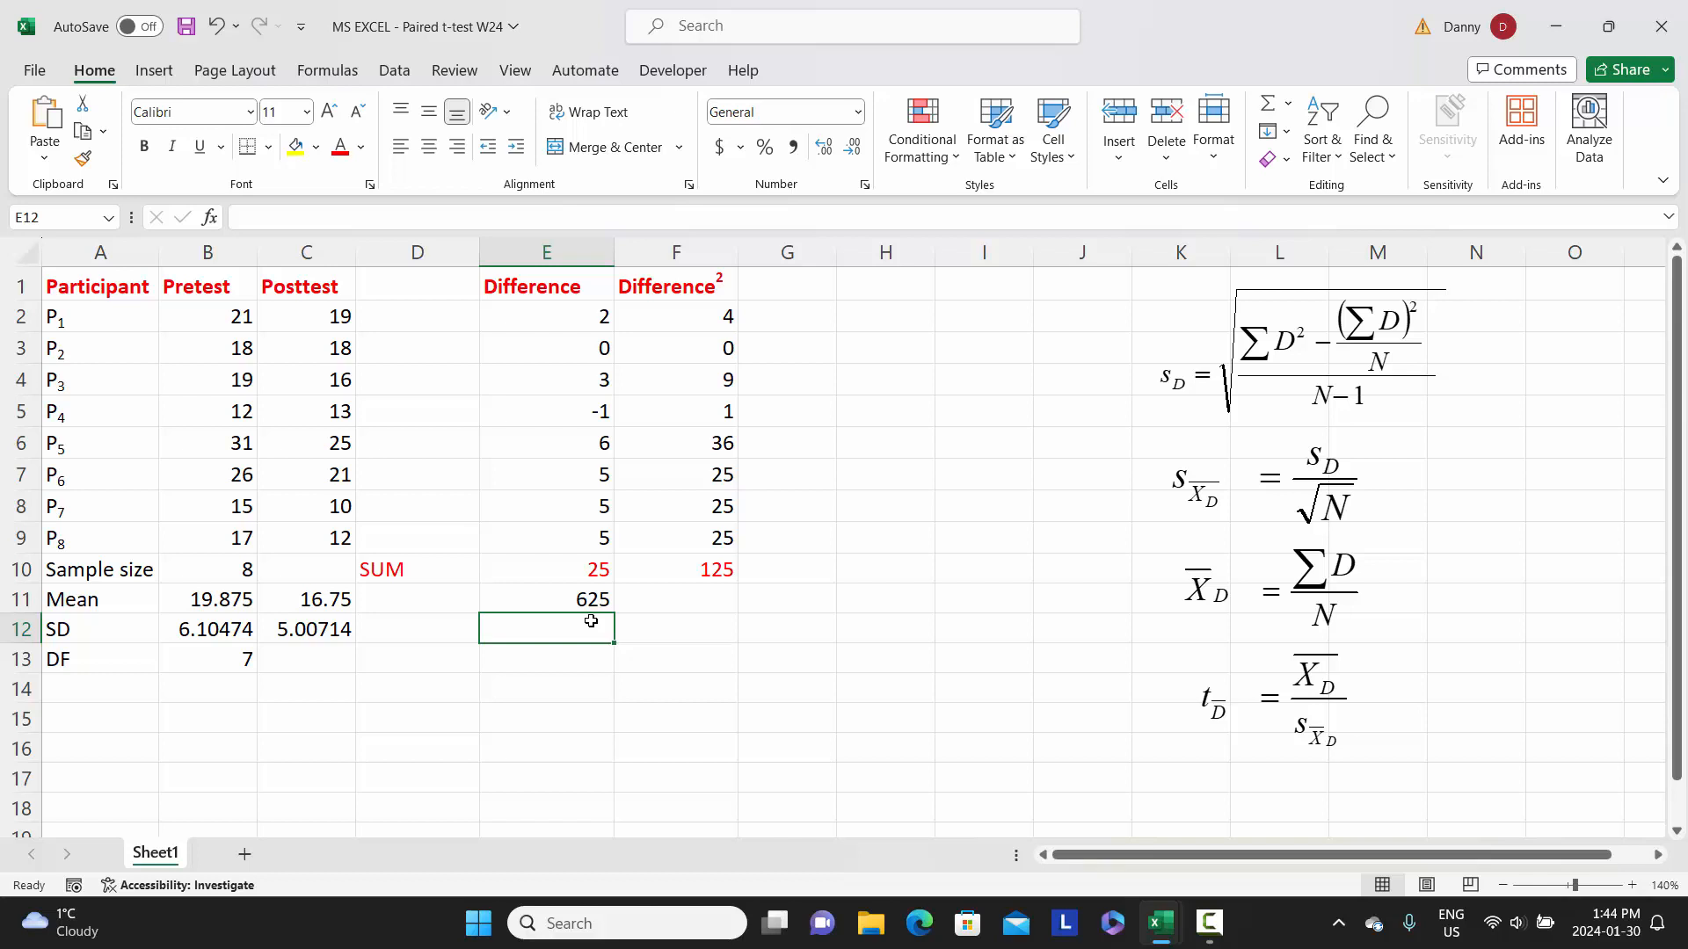
- In cell E12, divide the squared sum by the sample size with the formula =E11/B10
text(=)
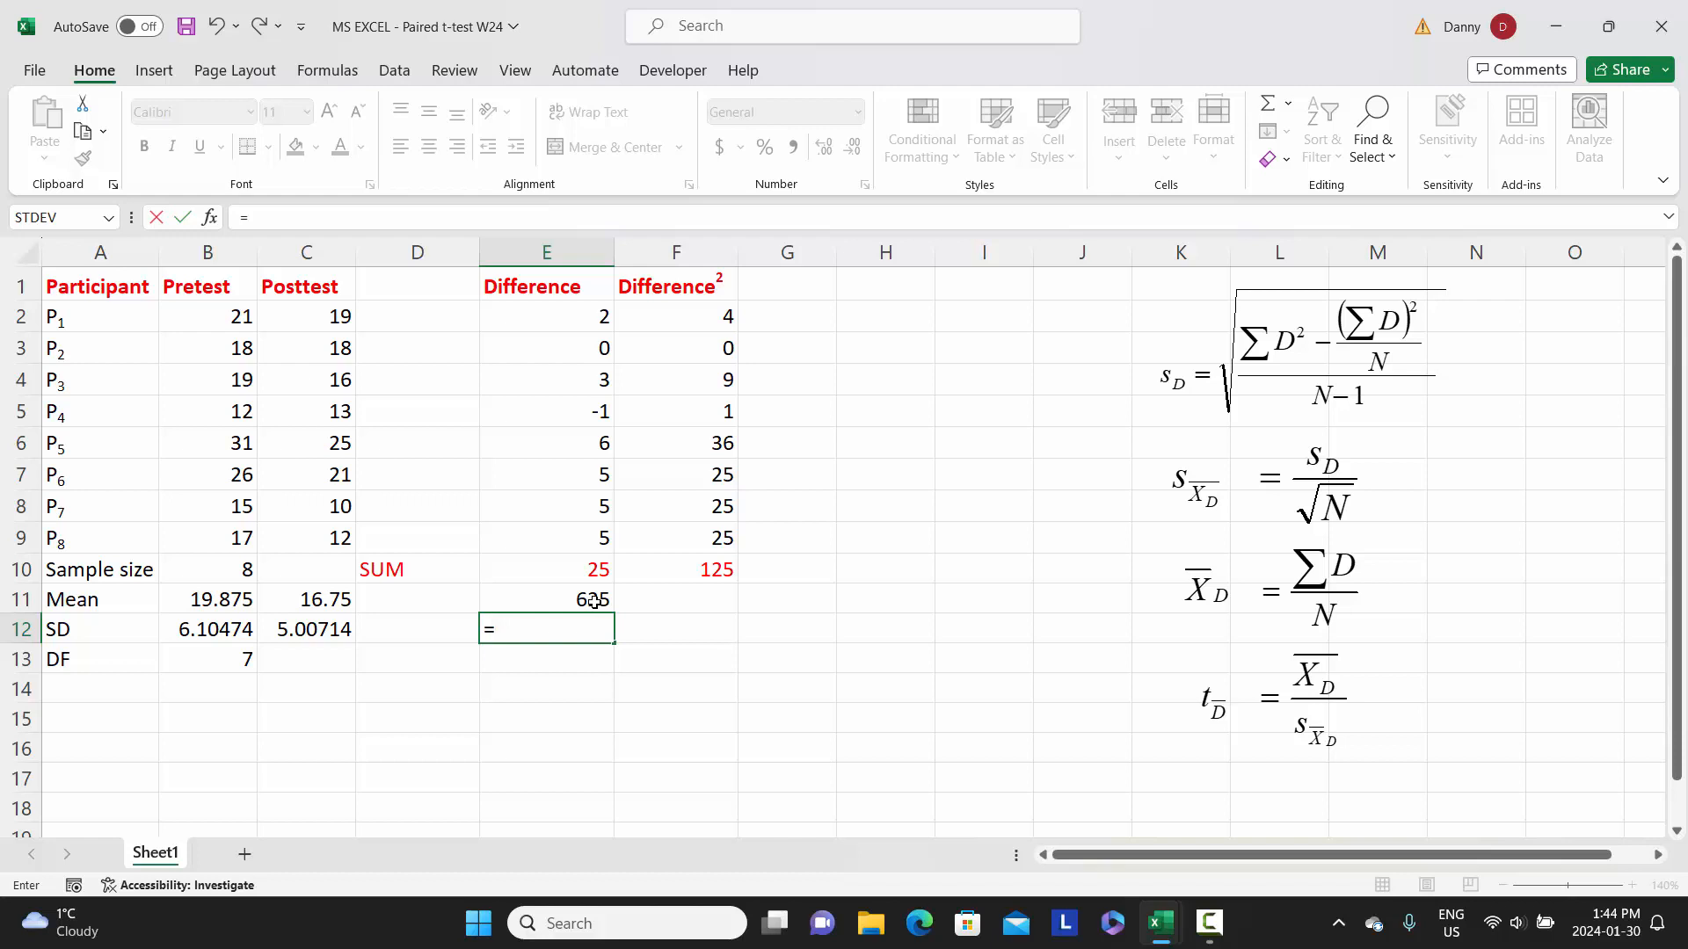
click(595, 602)
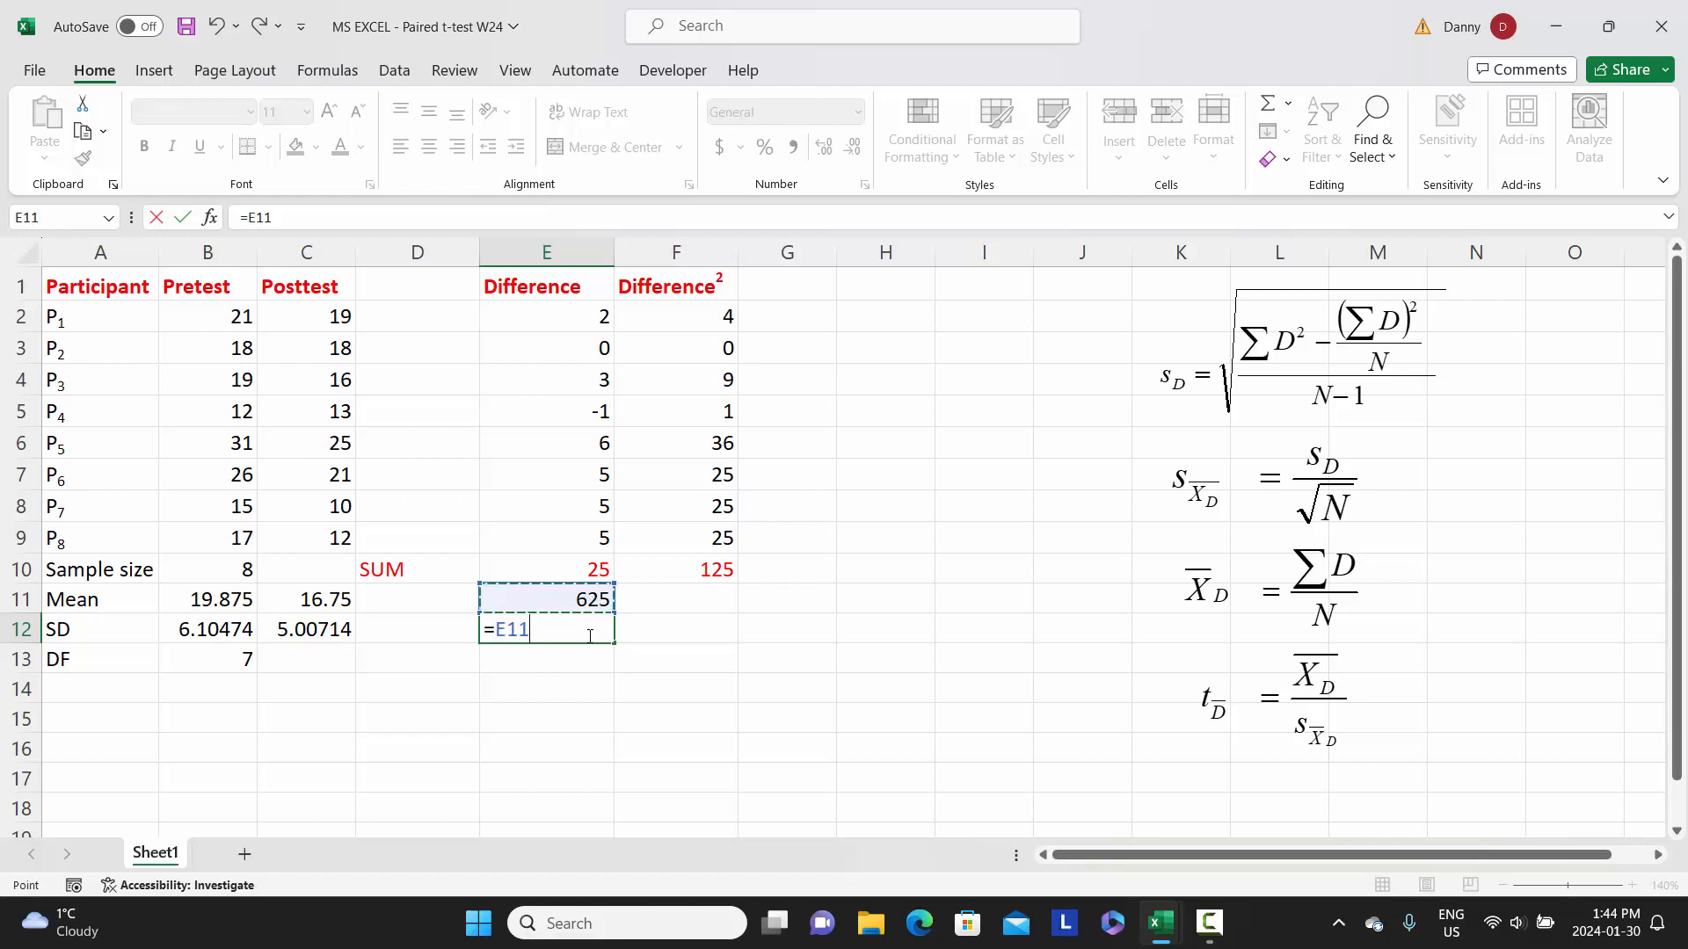
text(/)
click(216, 569)
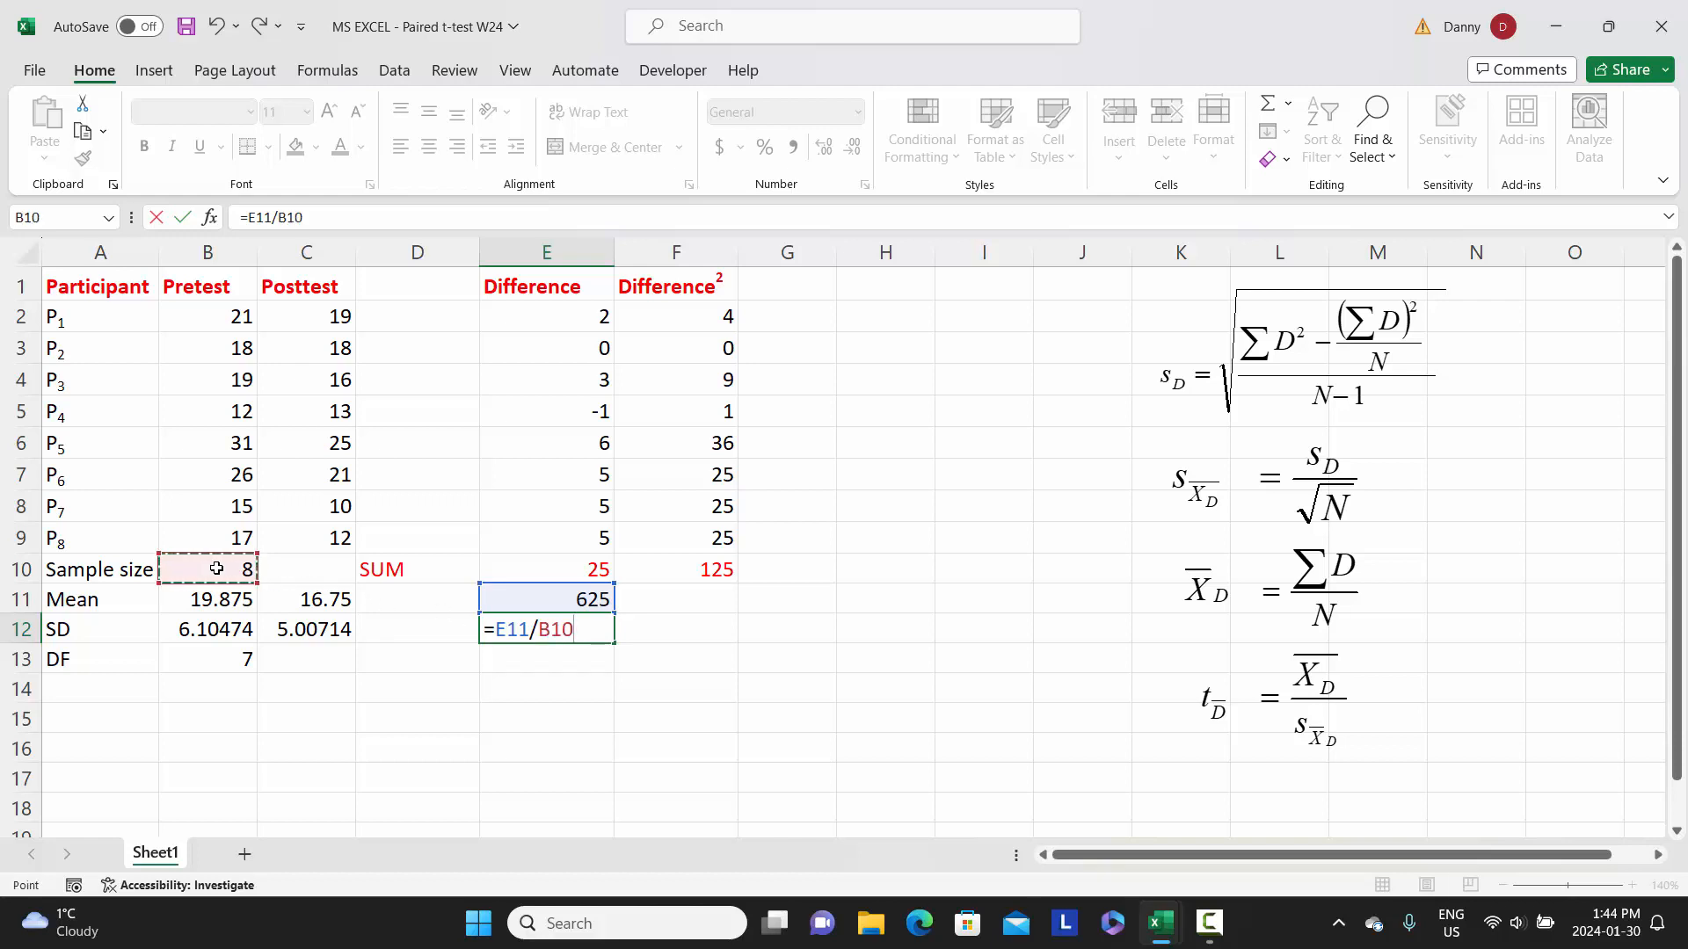
key(Return)
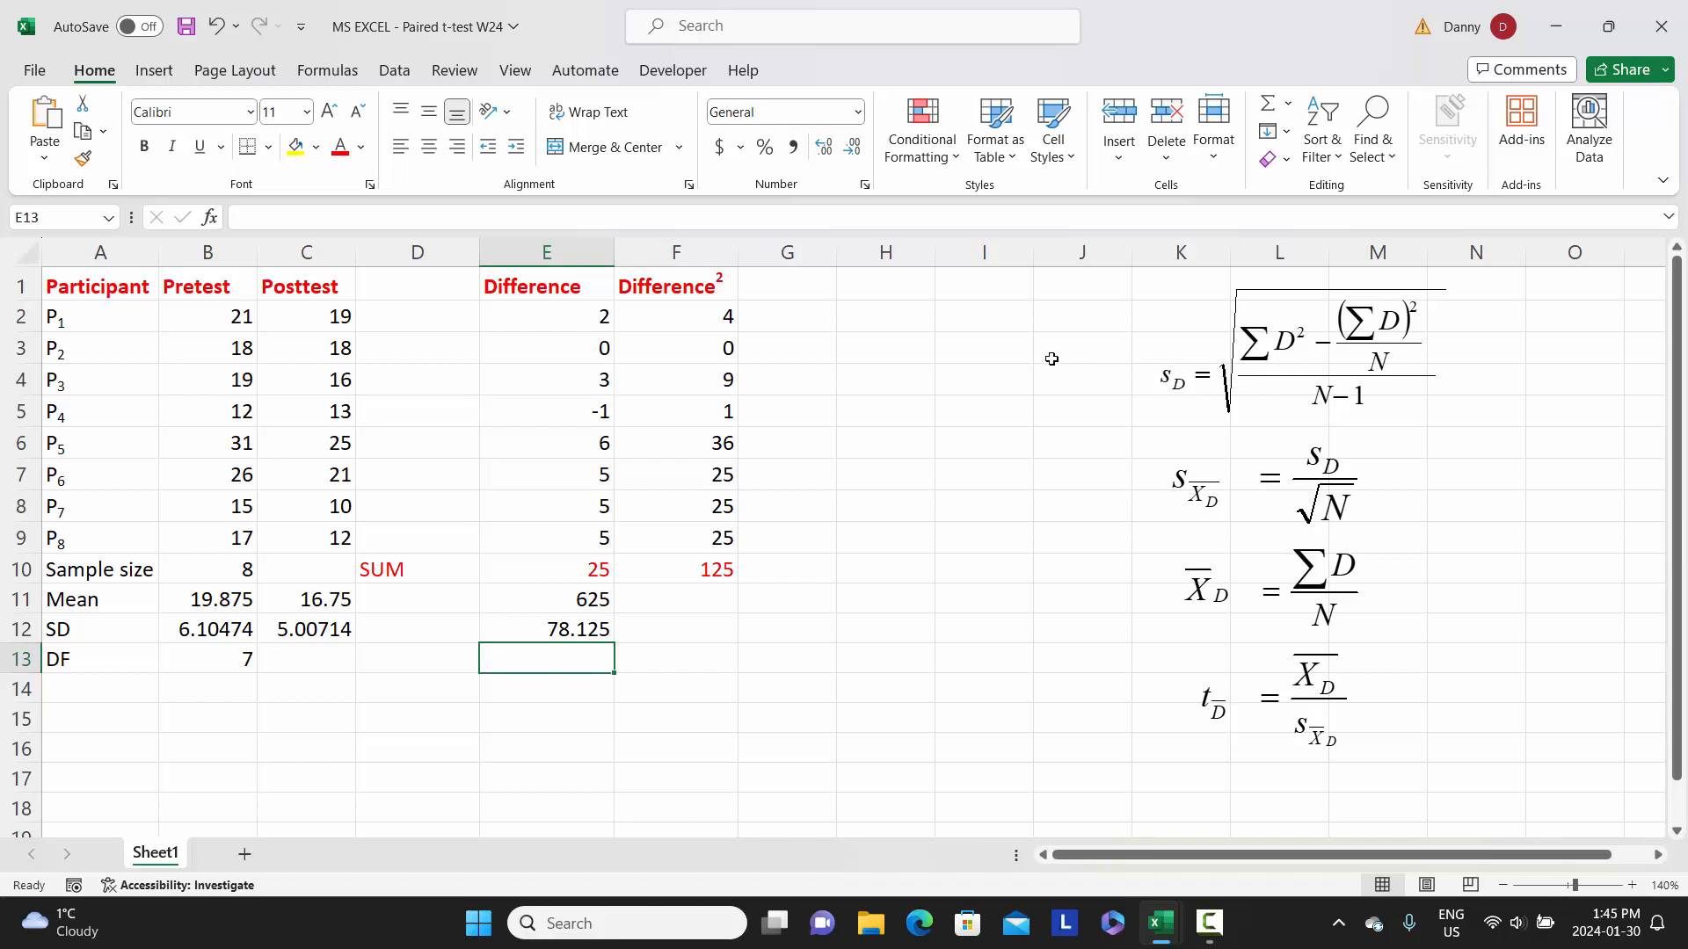
- Label cell H1 as S.Diff for the standard deviation of the differences
click(870, 290)
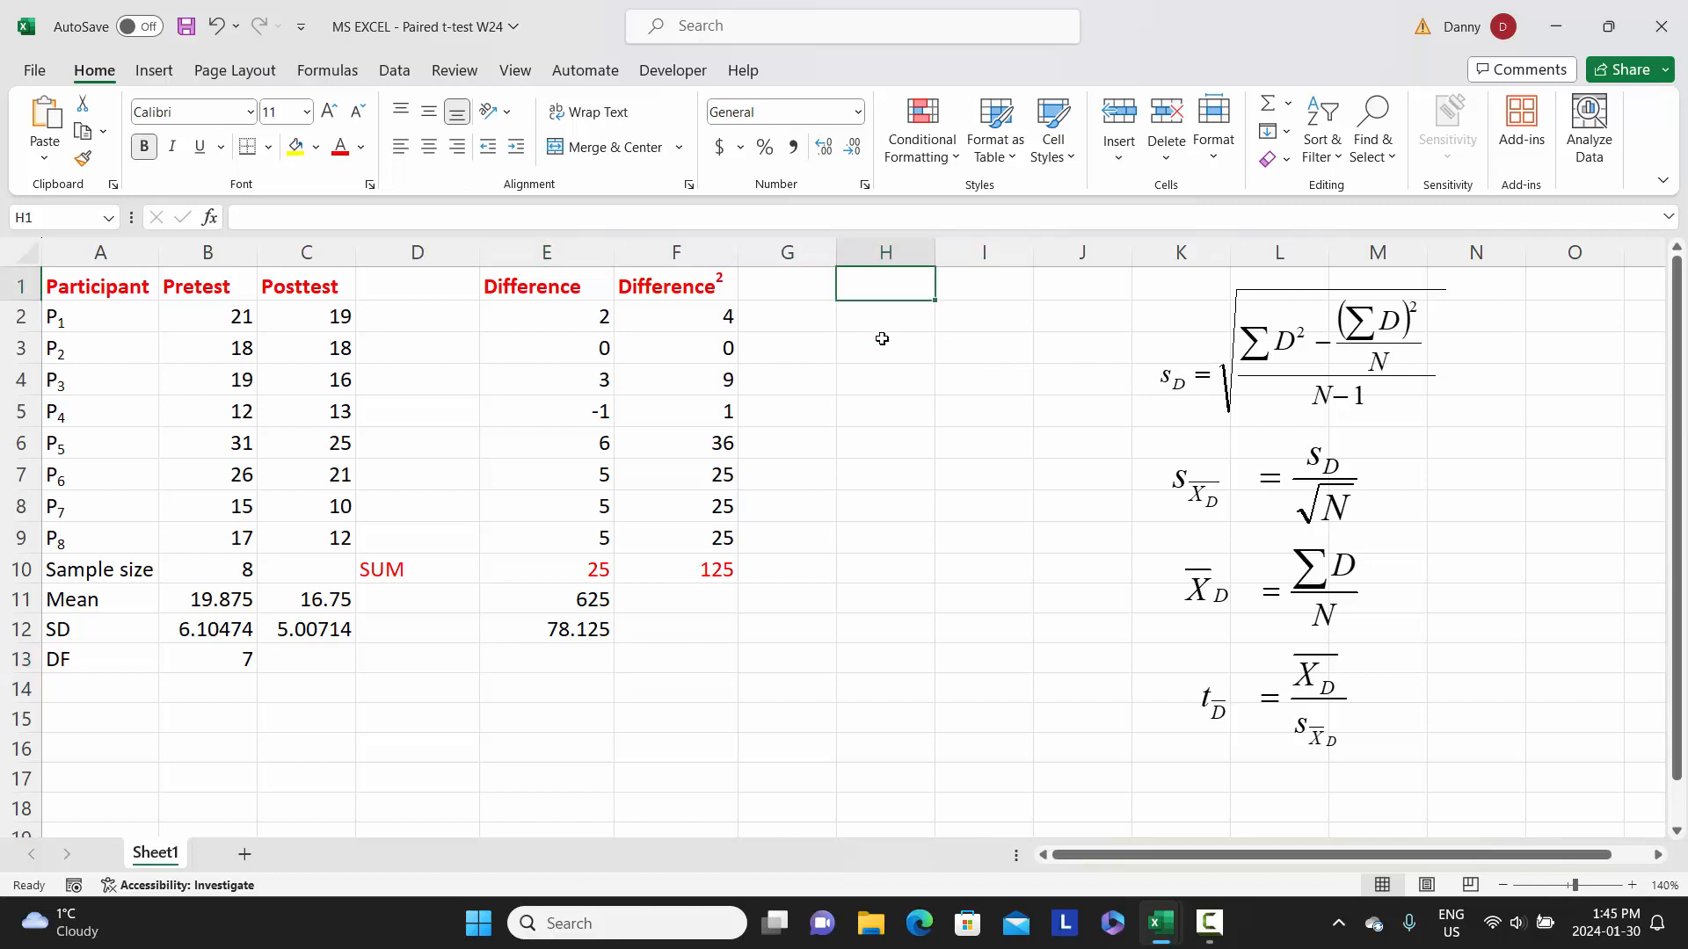
text(S.Diff)
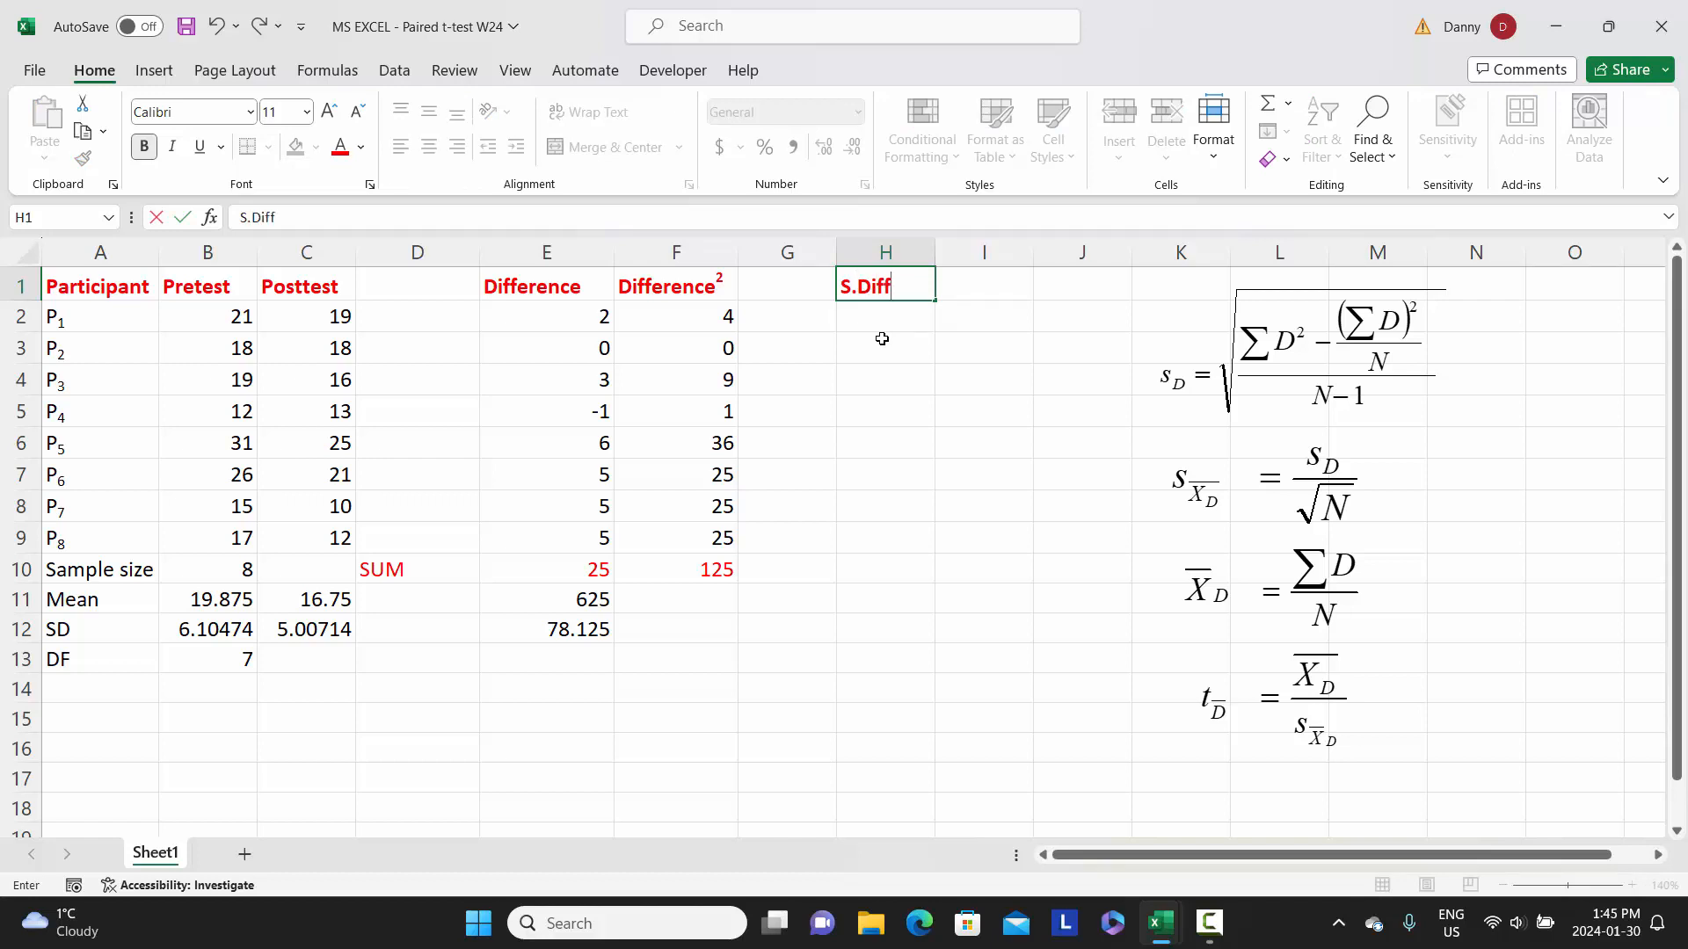
key(Tab)
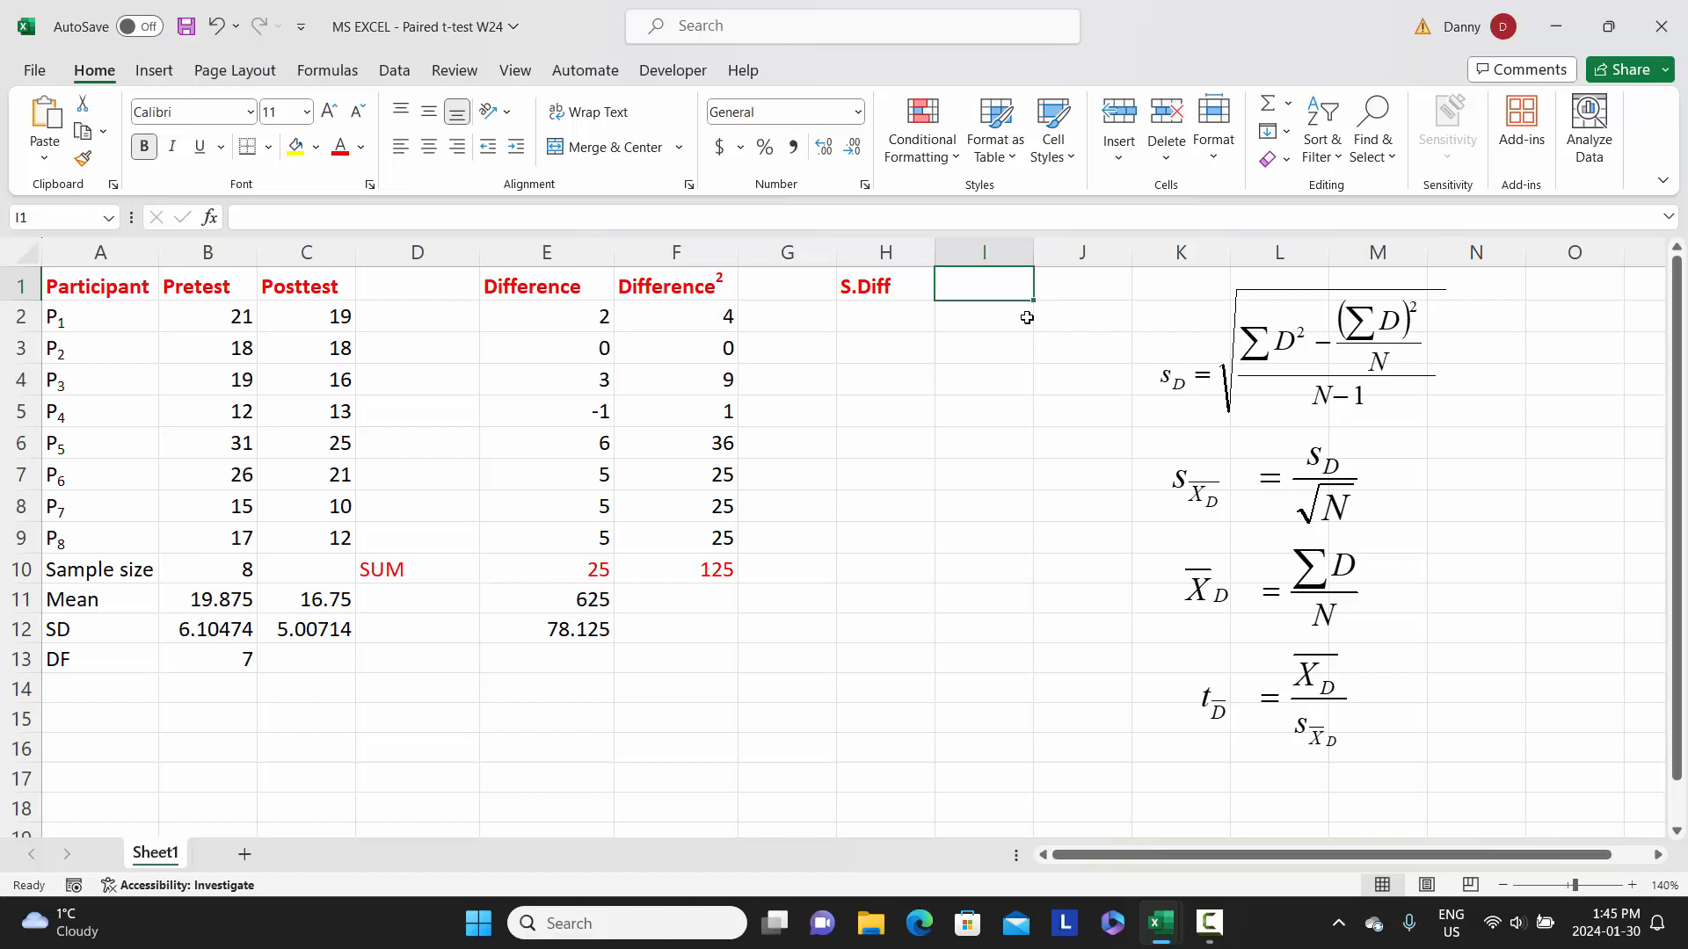
- In cell I1, subtract E12 from the sum of squared differences with the formula =F10-E12
text(=)
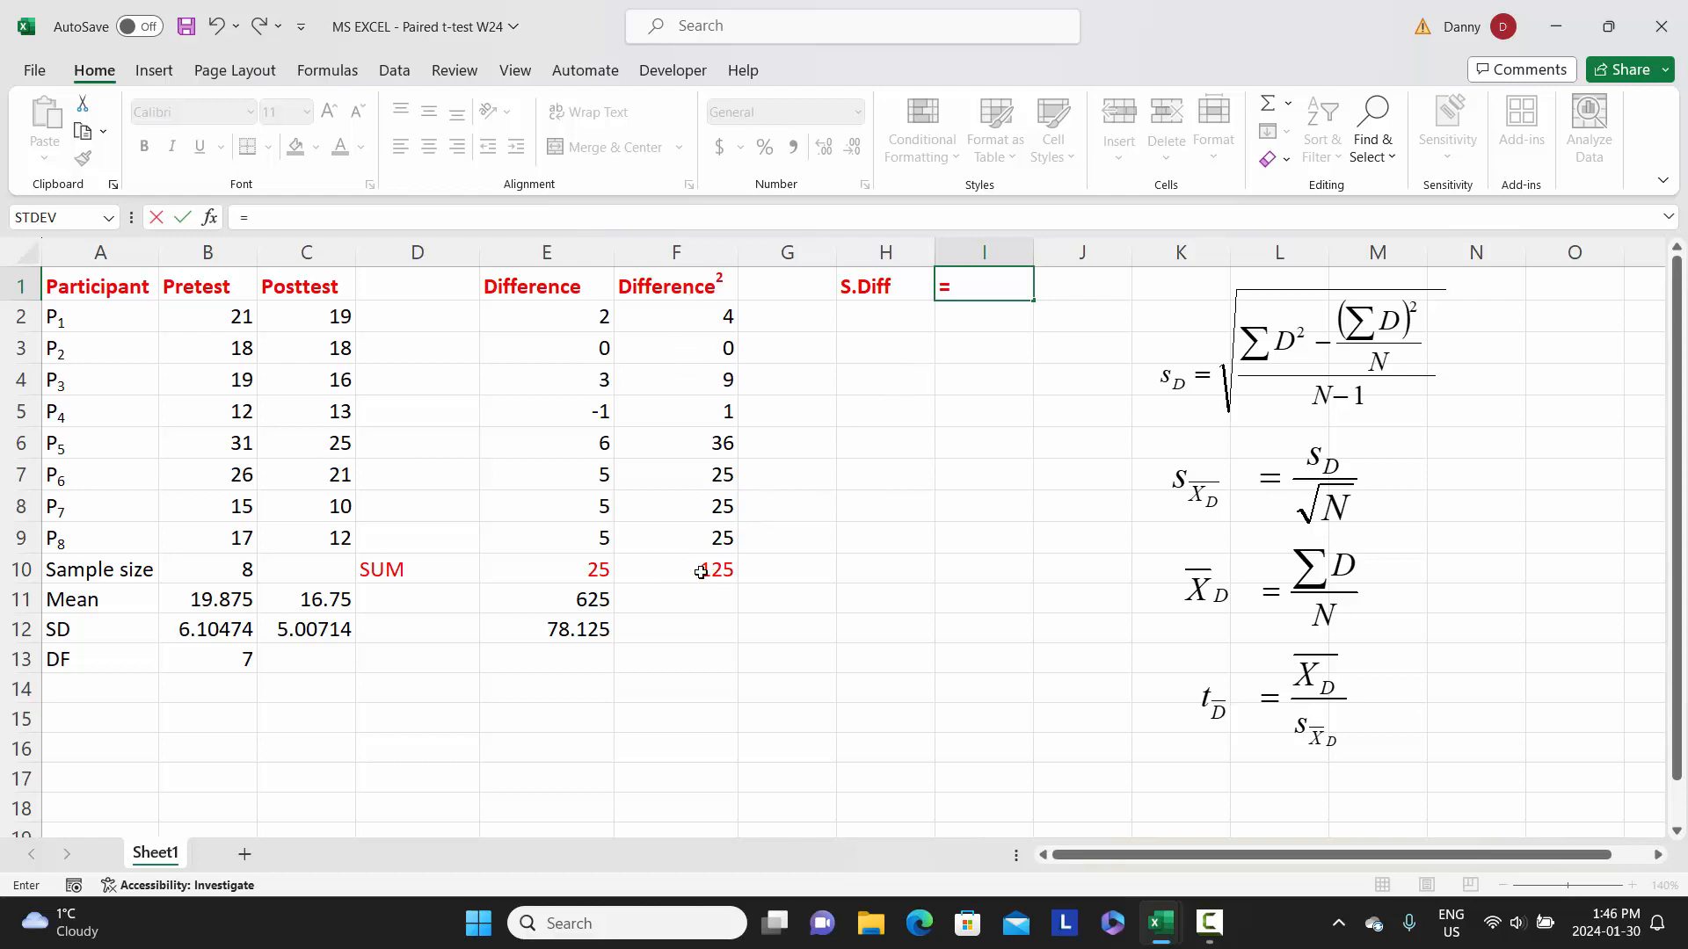
click(697, 576)
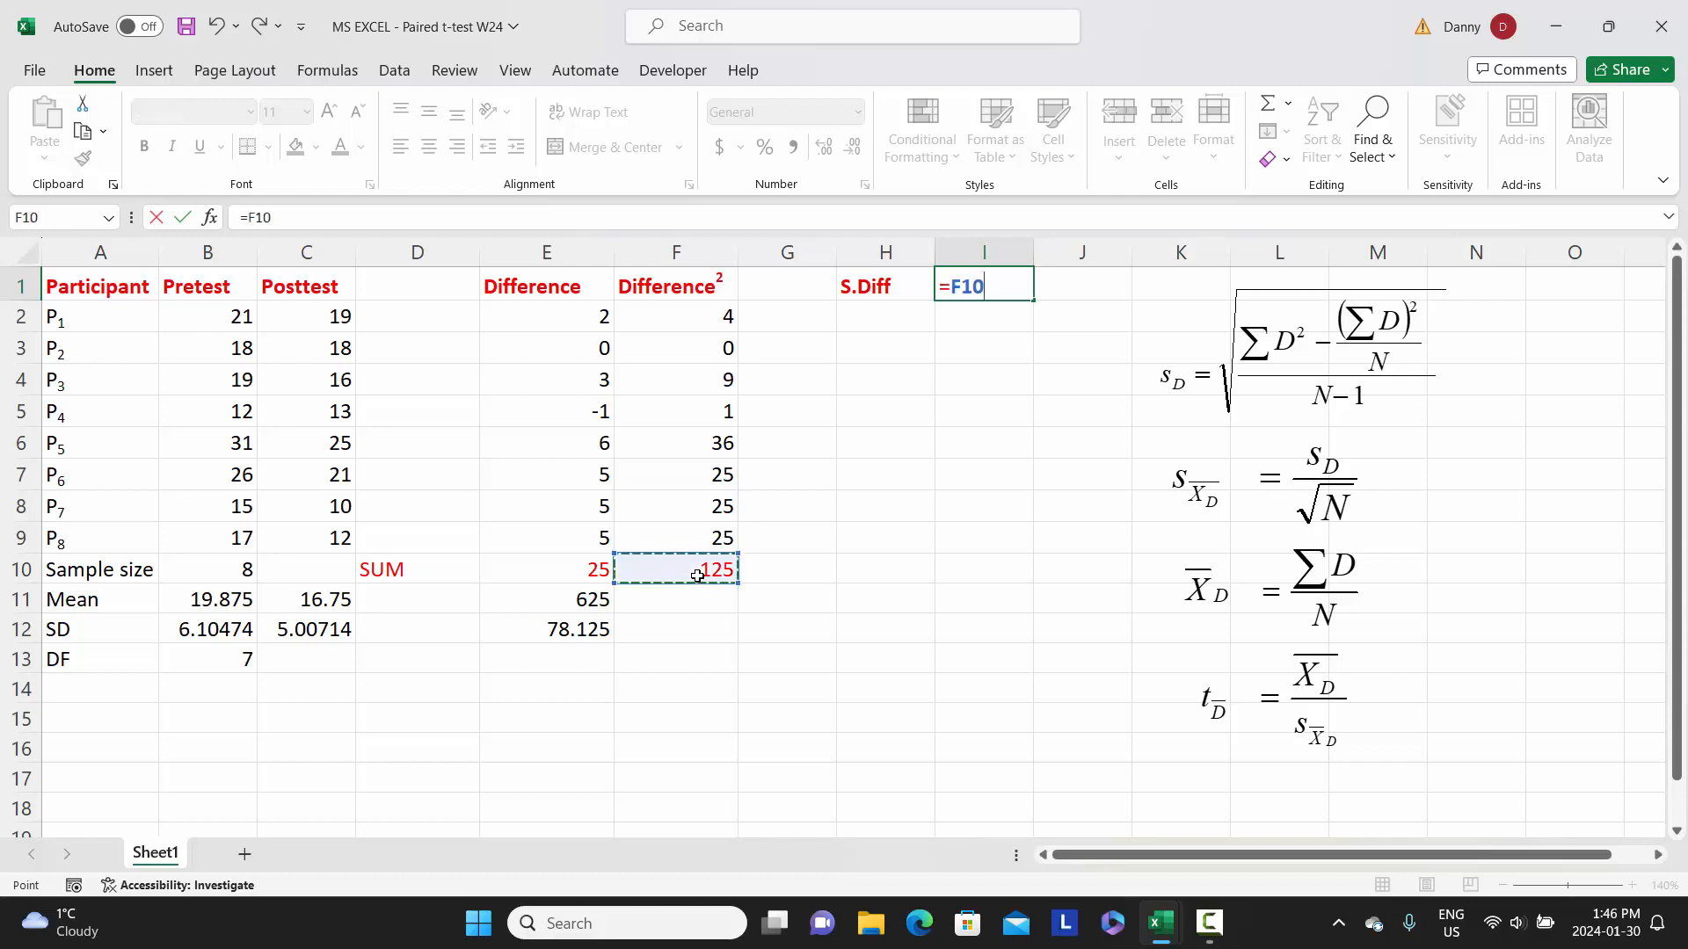
text(-)
click(567, 633)
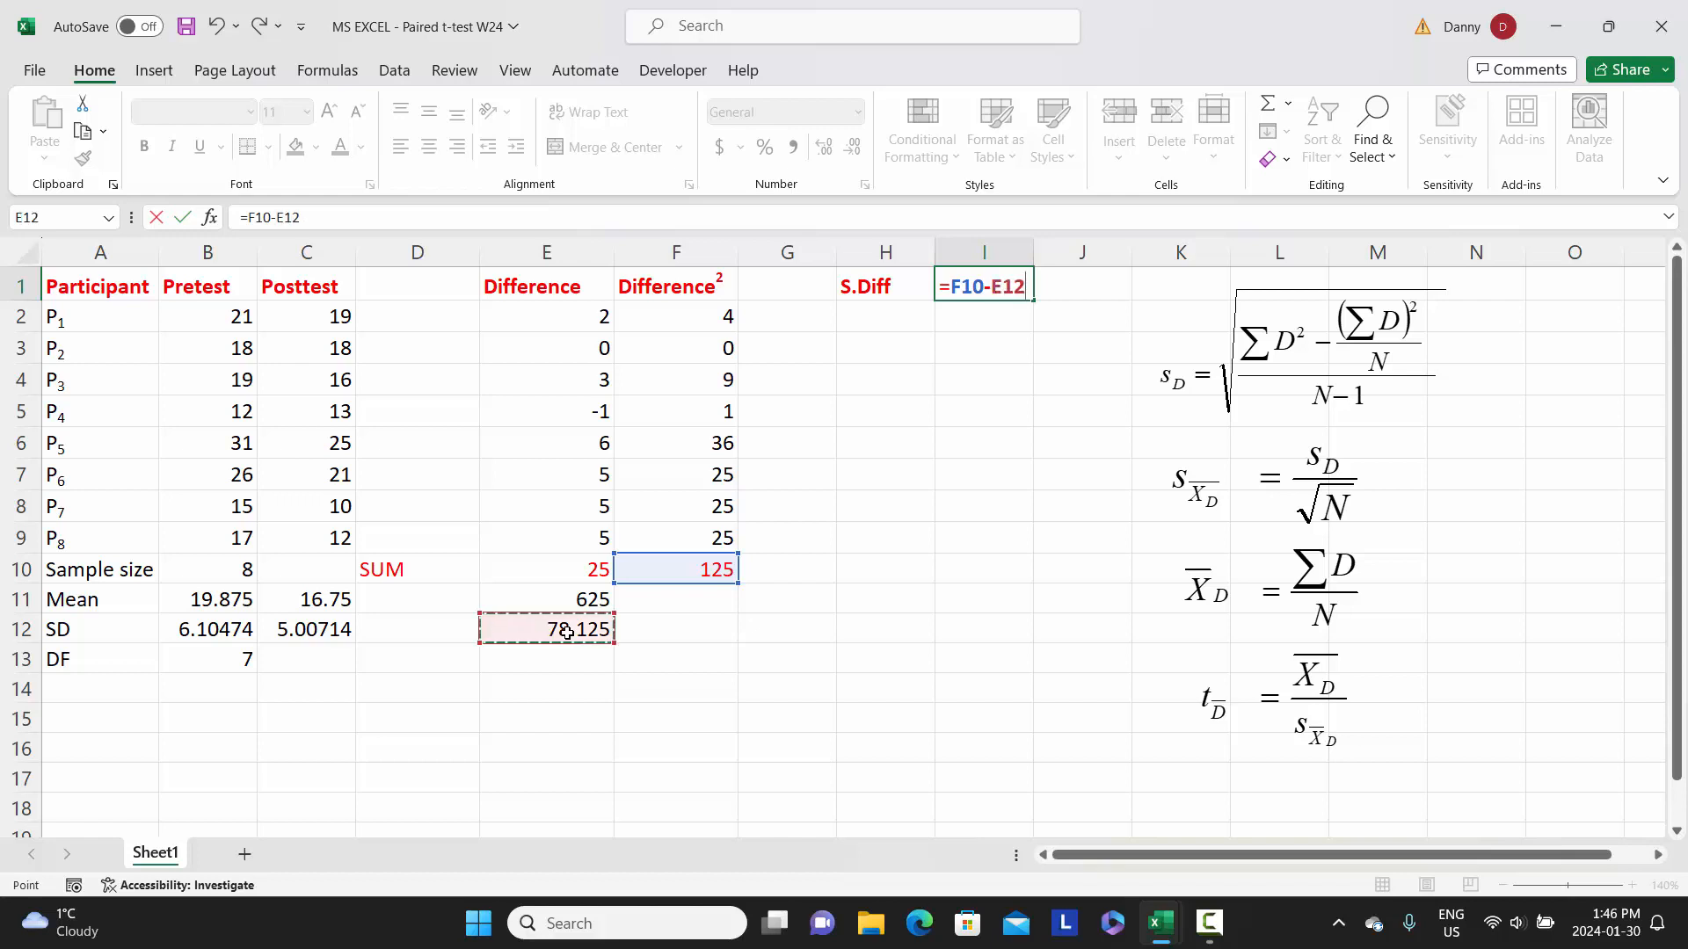
key(Return)
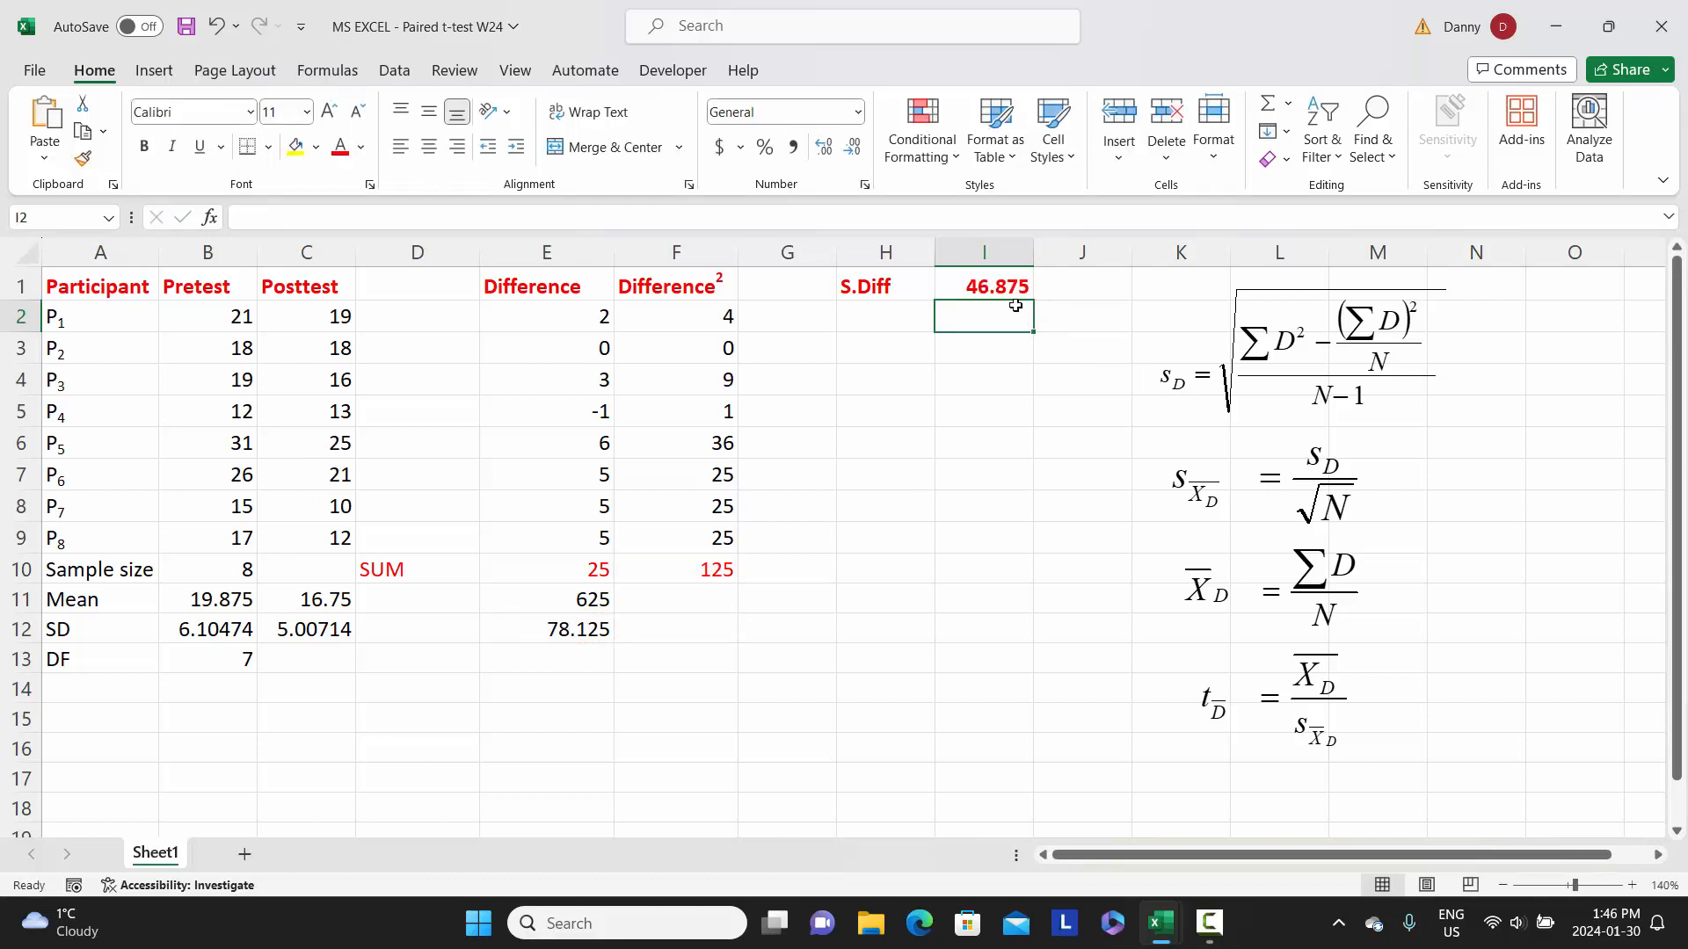
- Extend the formula in I1 to divide the difference by the degrees of freedom, making it =(F10-E12)/B13
click(975, 285)
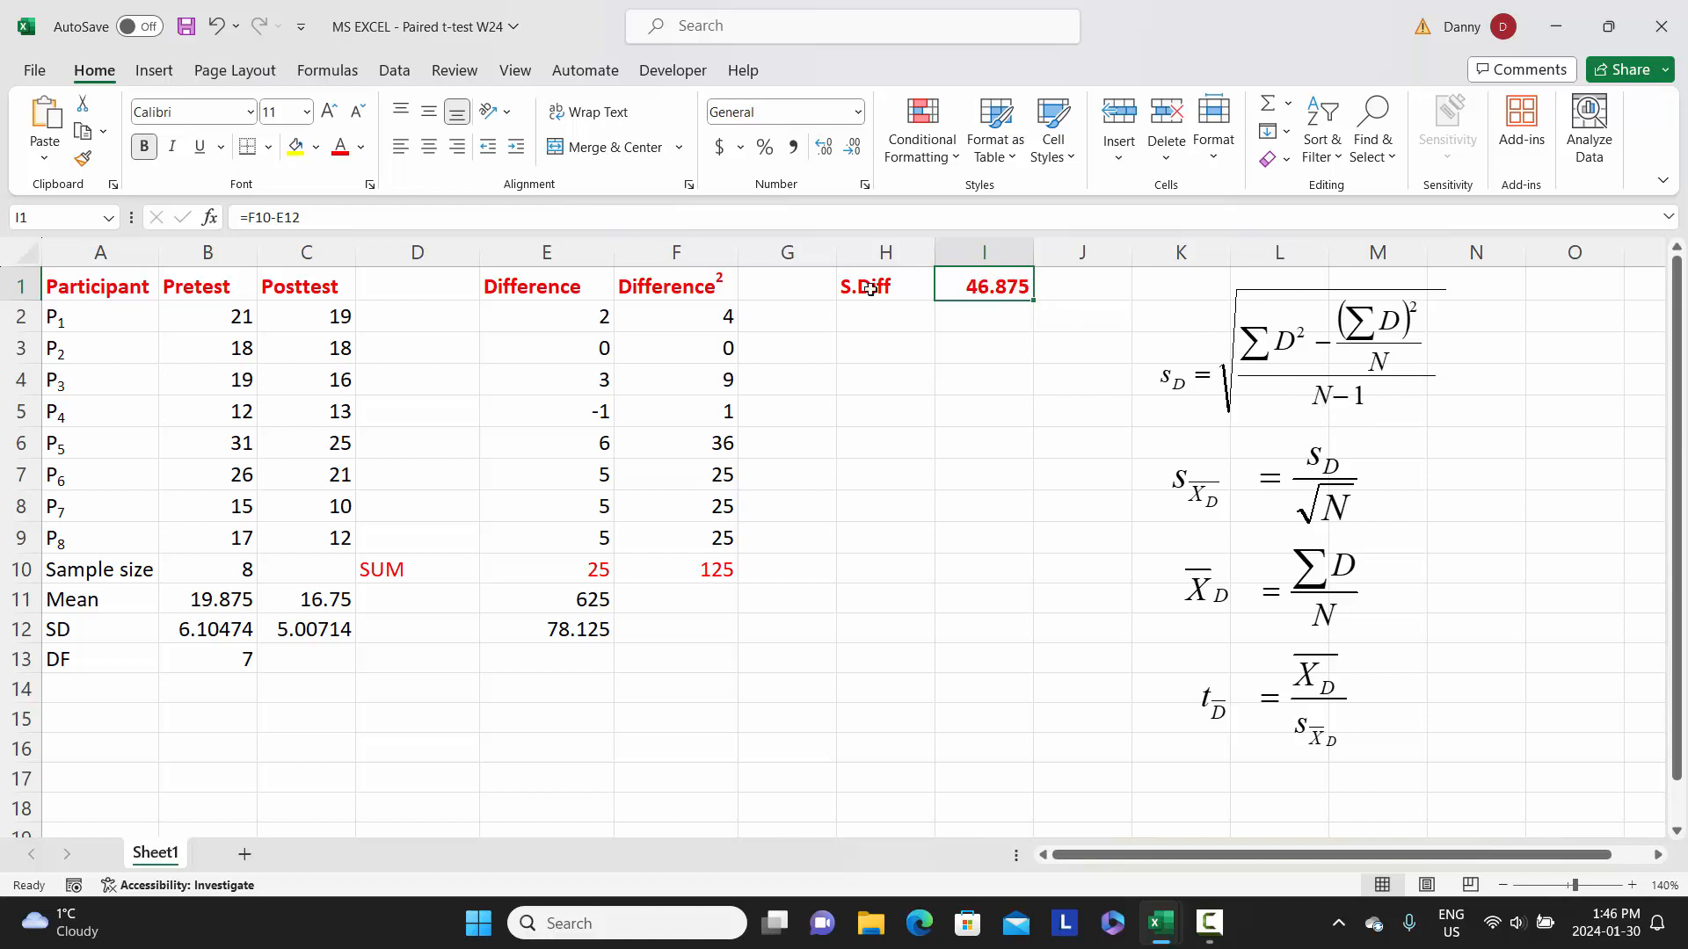
click(250, 216)
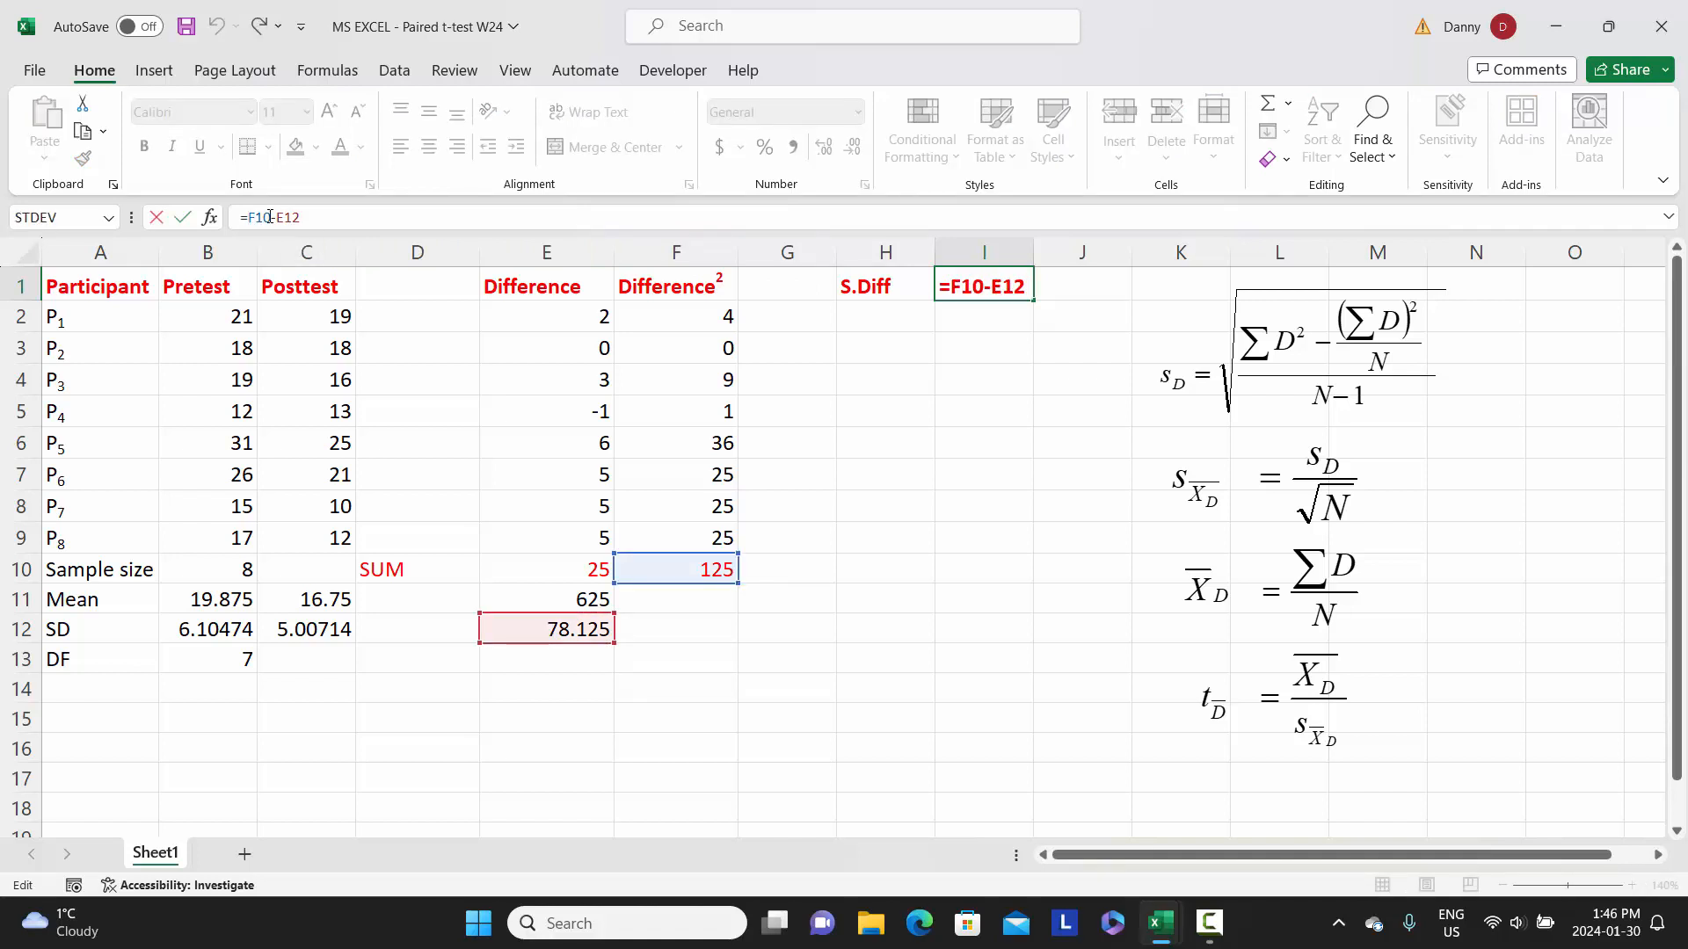
text(()
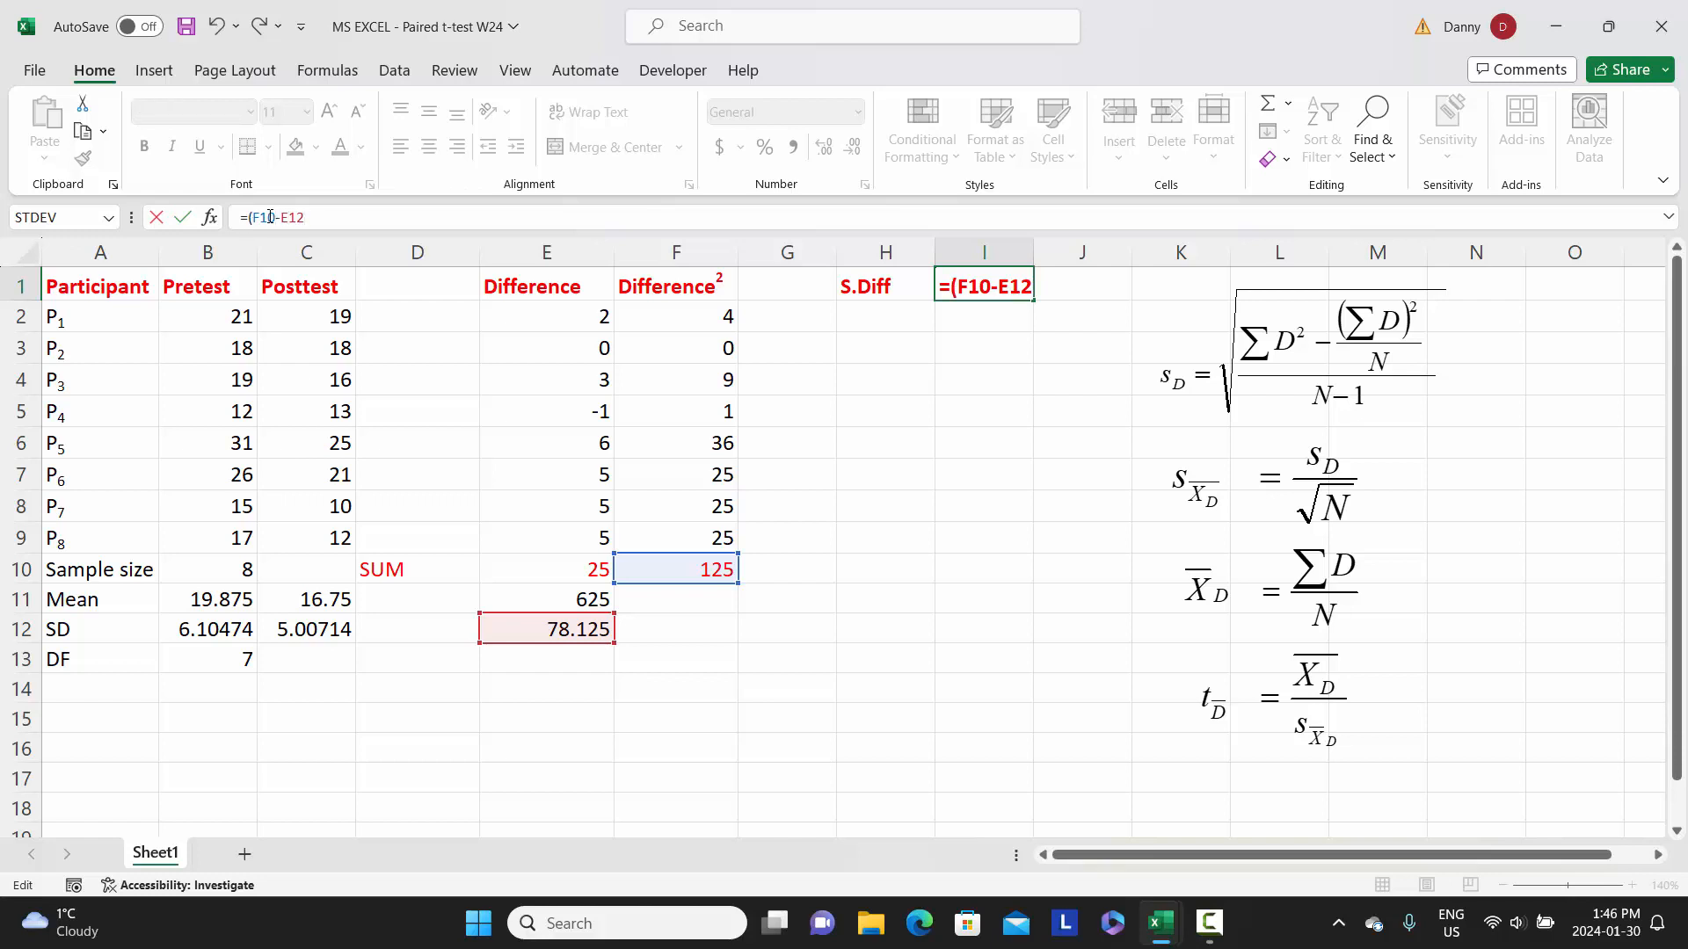
text()/)
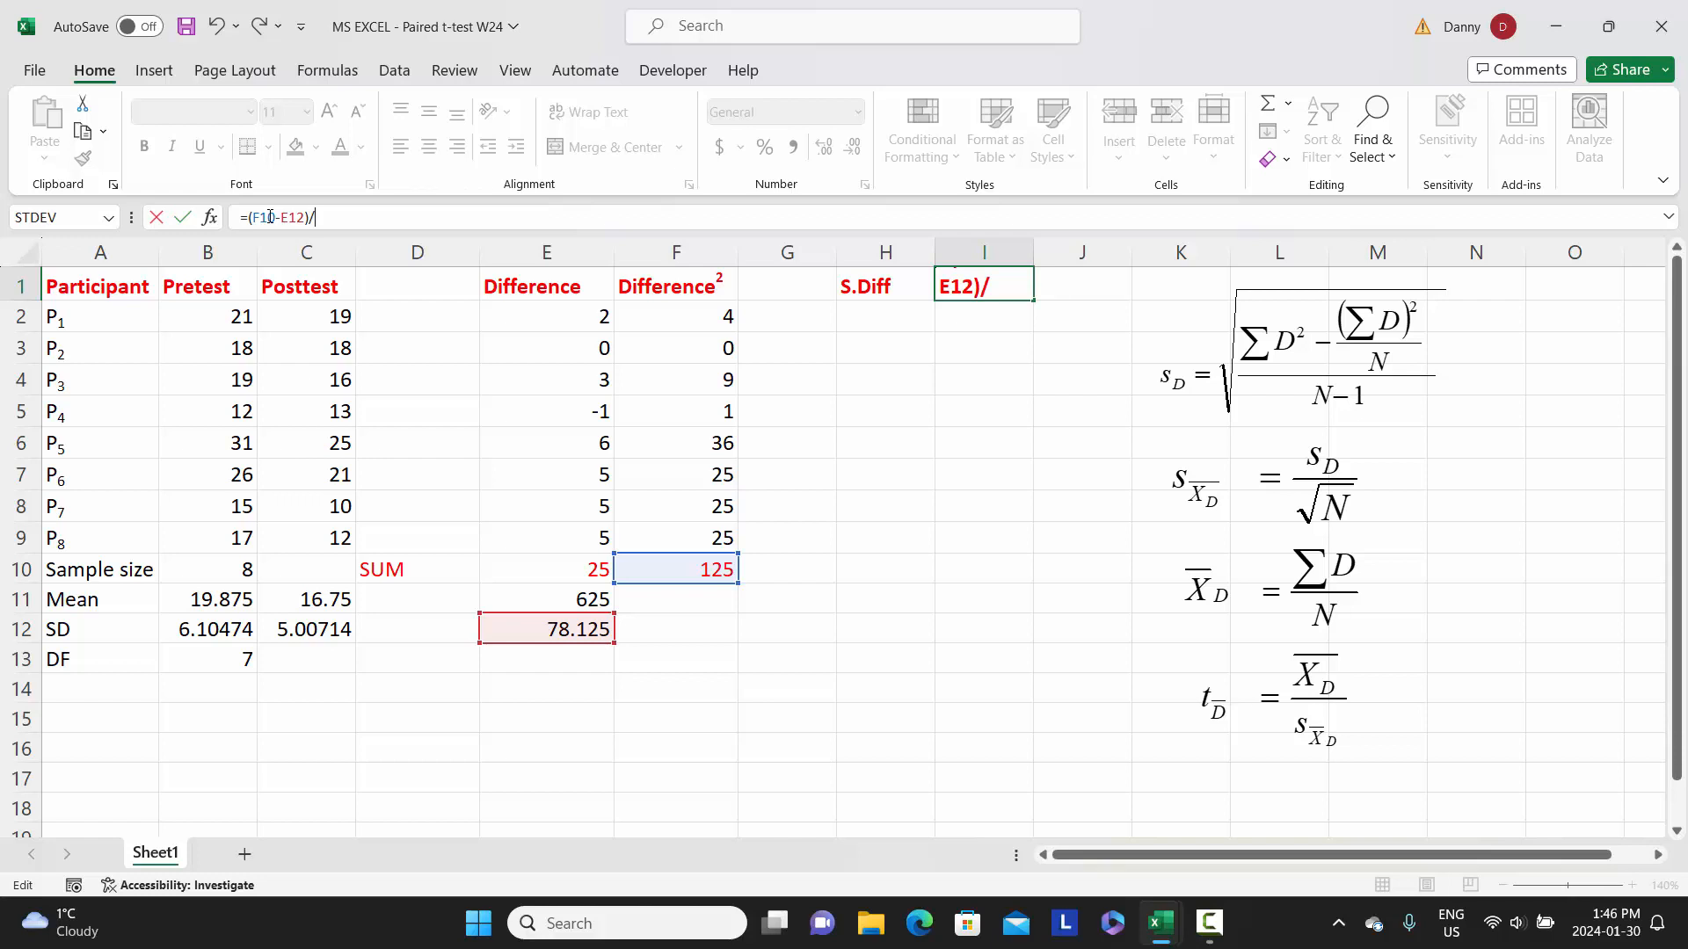
click(185, 659)
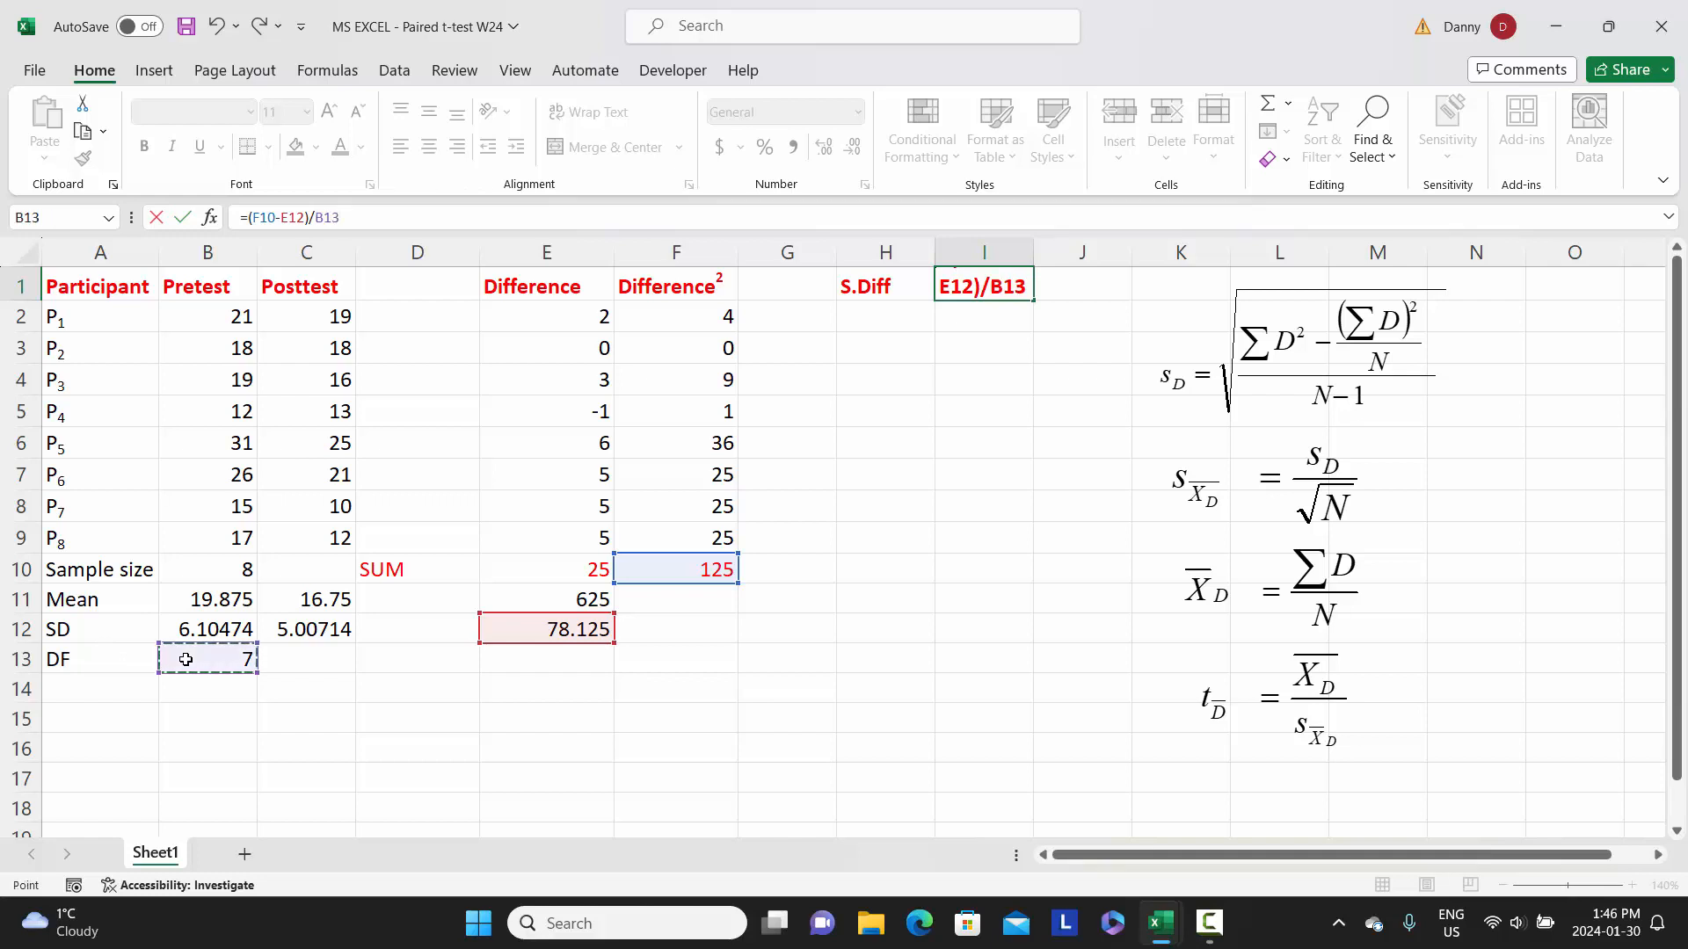
key(Return)
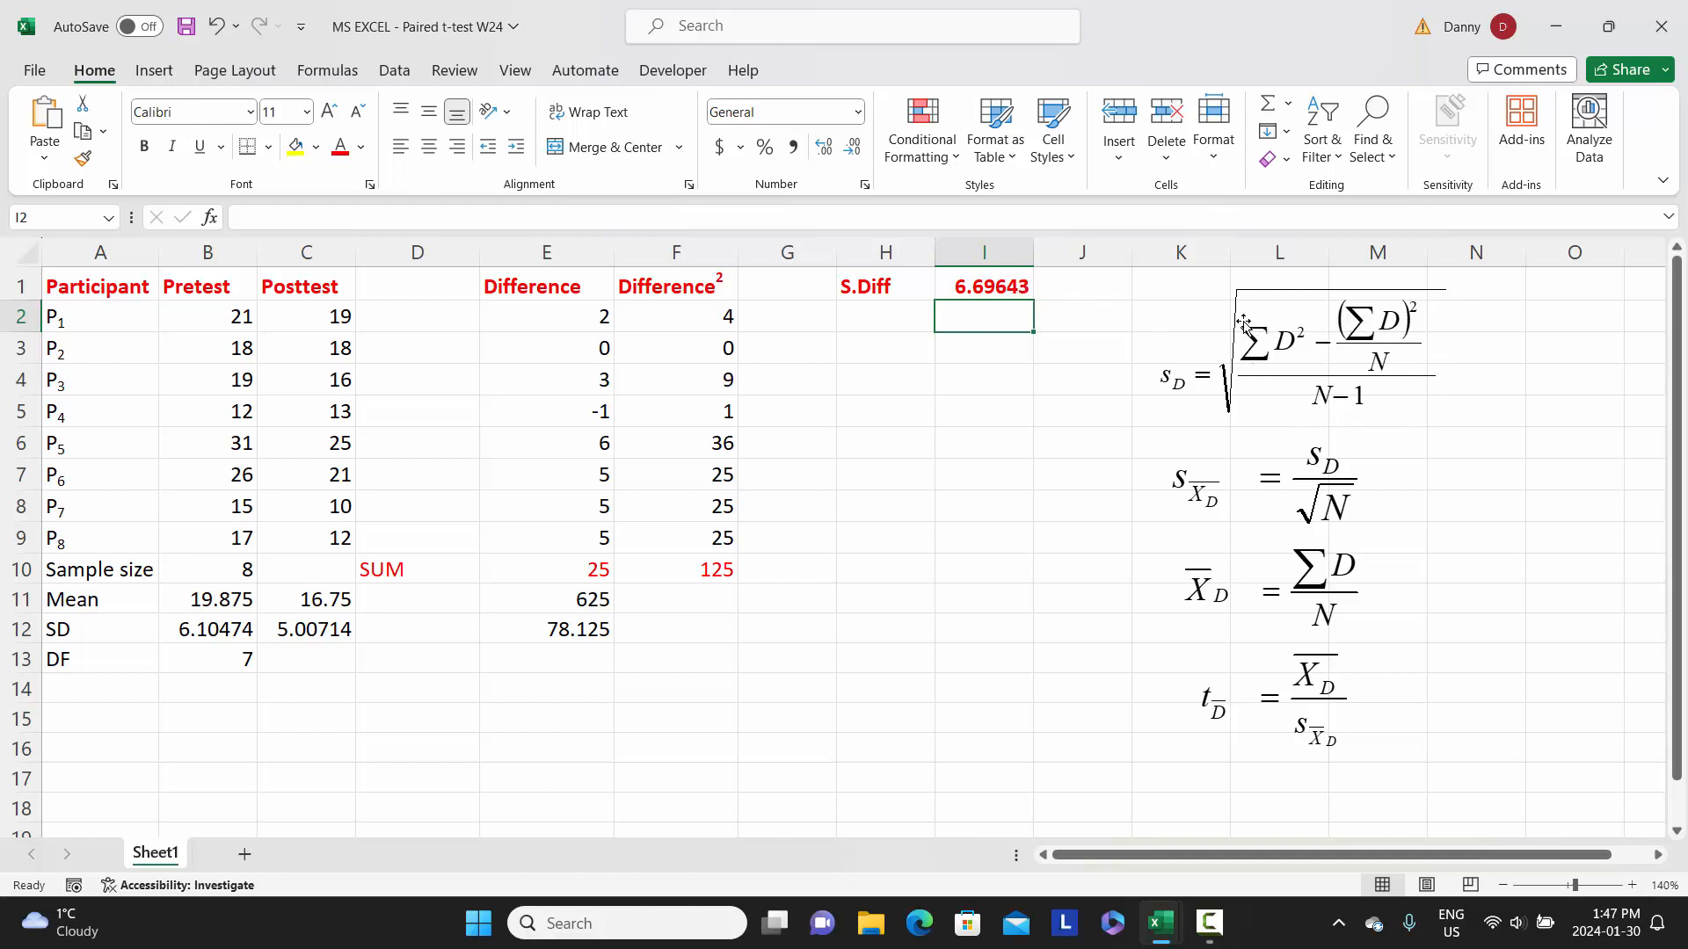
- Wrap the I1 formula in a square root so it reads =sqrt((F10-E12)/B13)
click(969, 283)
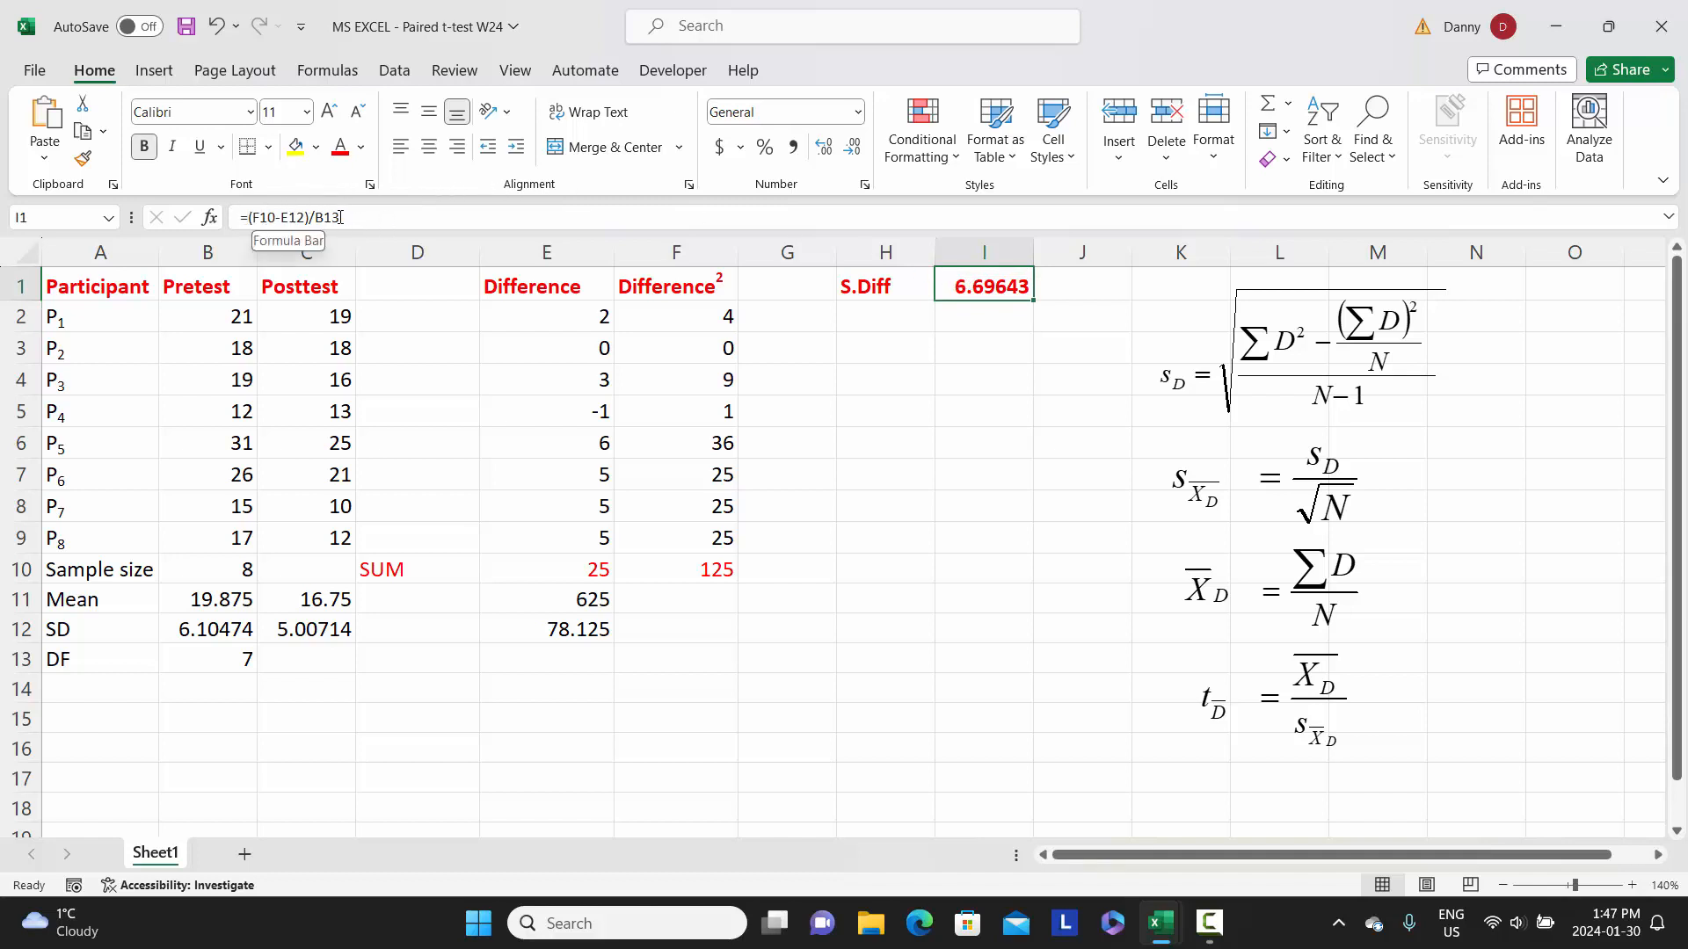
click(249, 218)
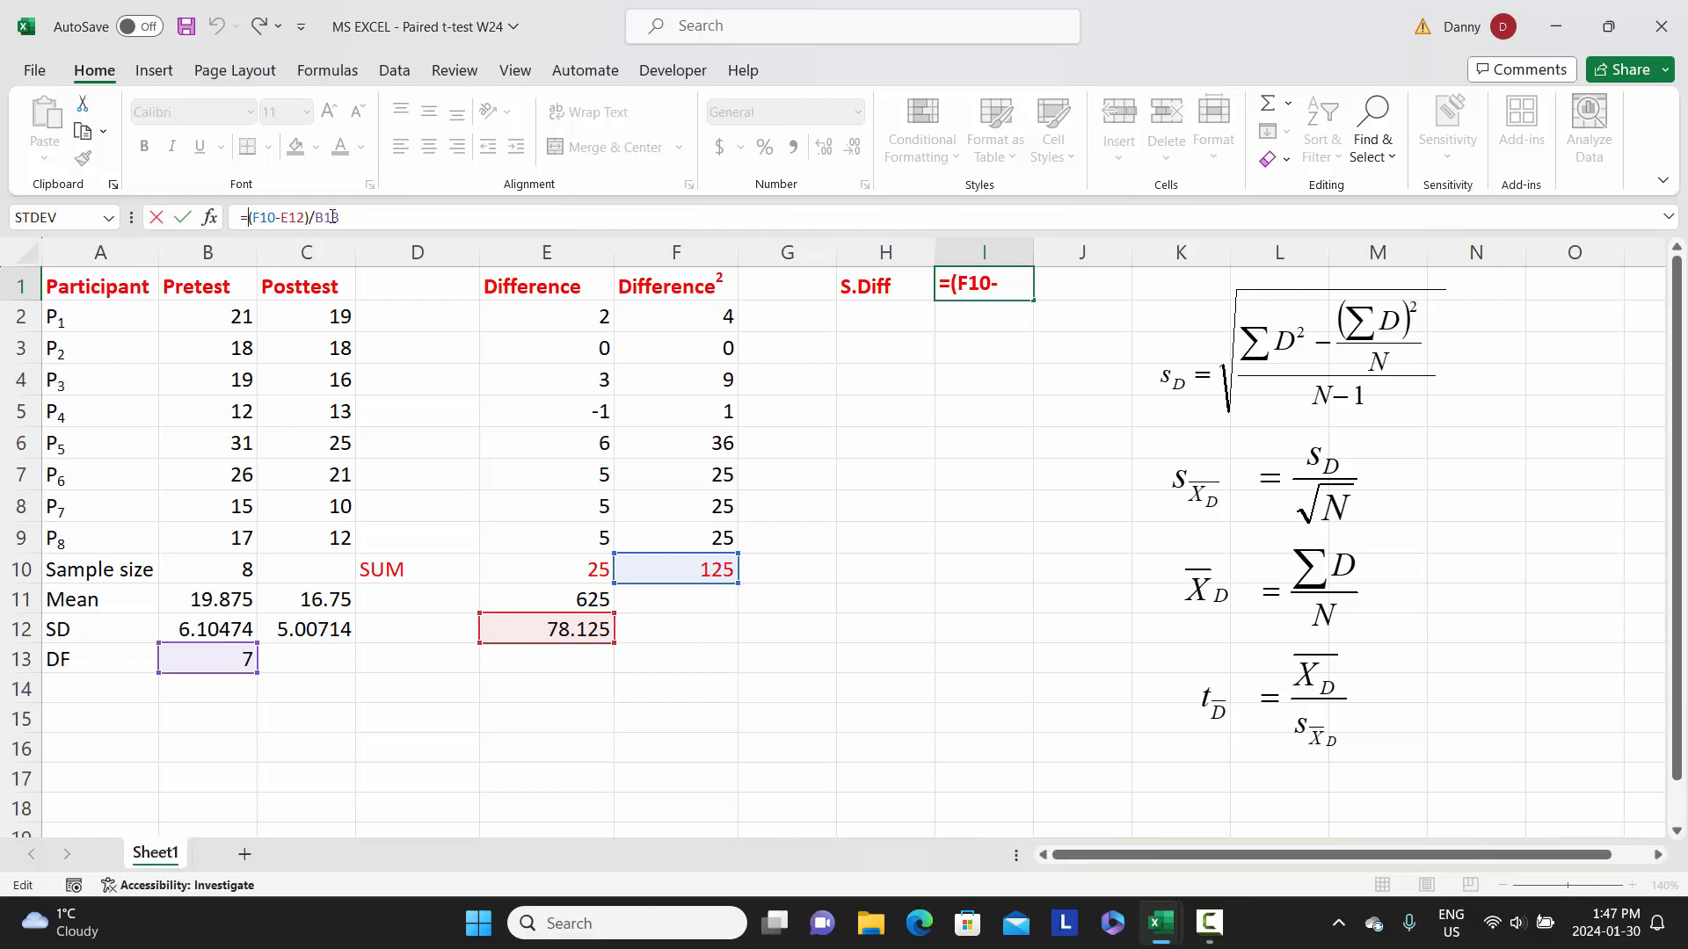
text(s)
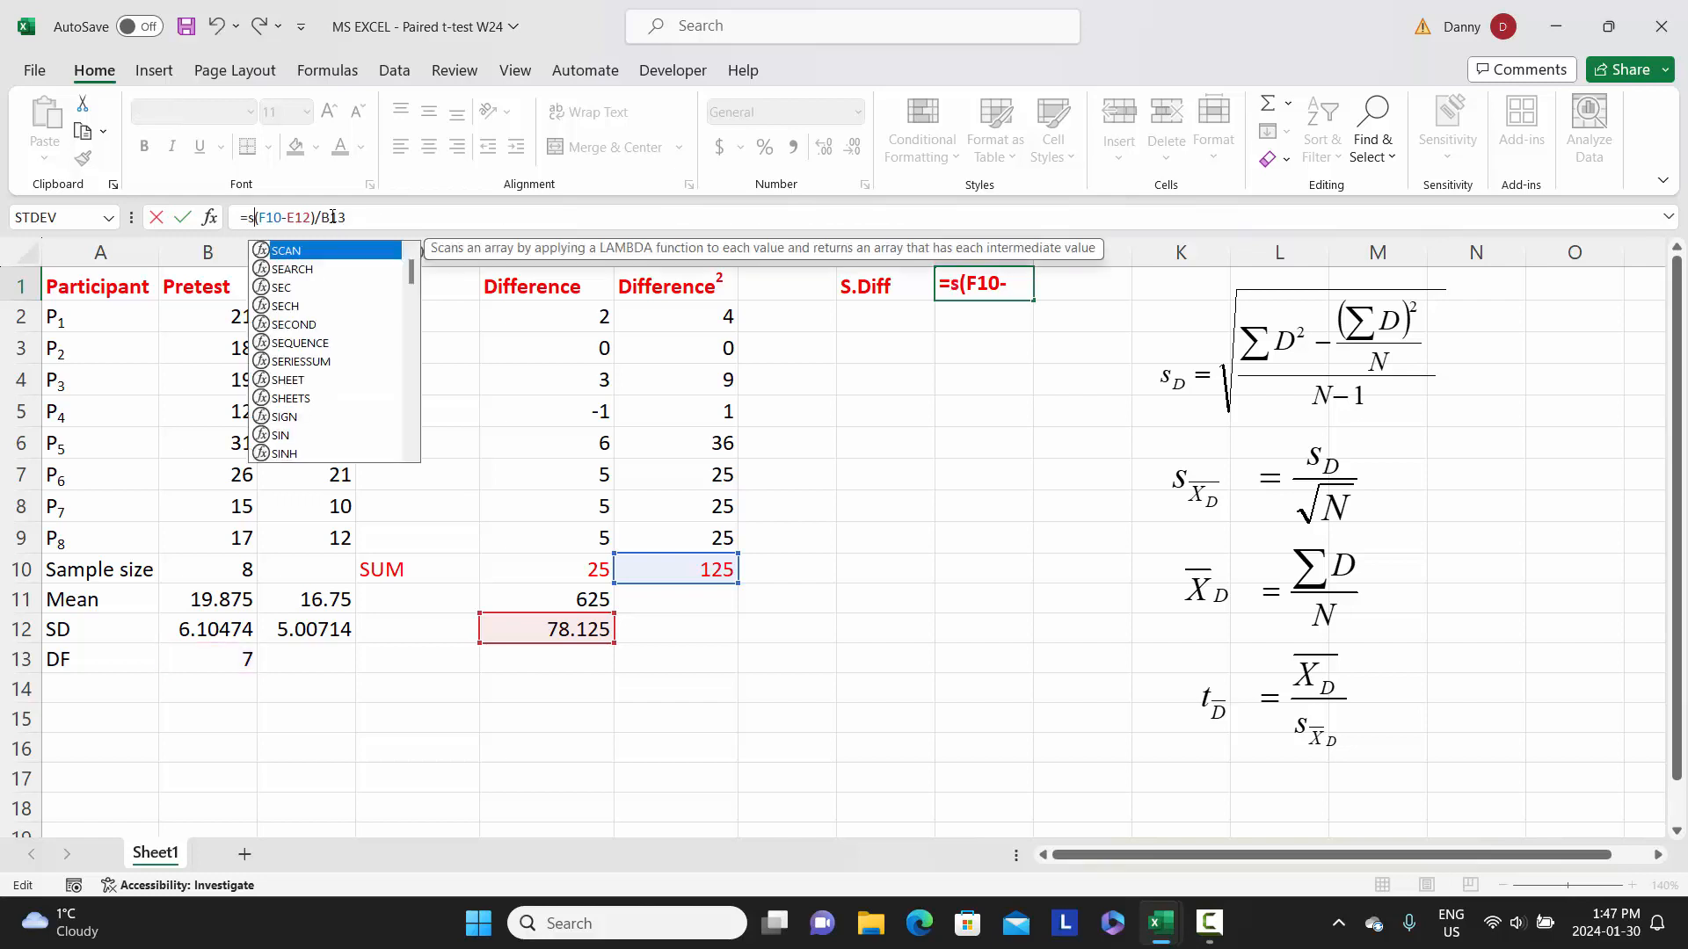
text(qrt)
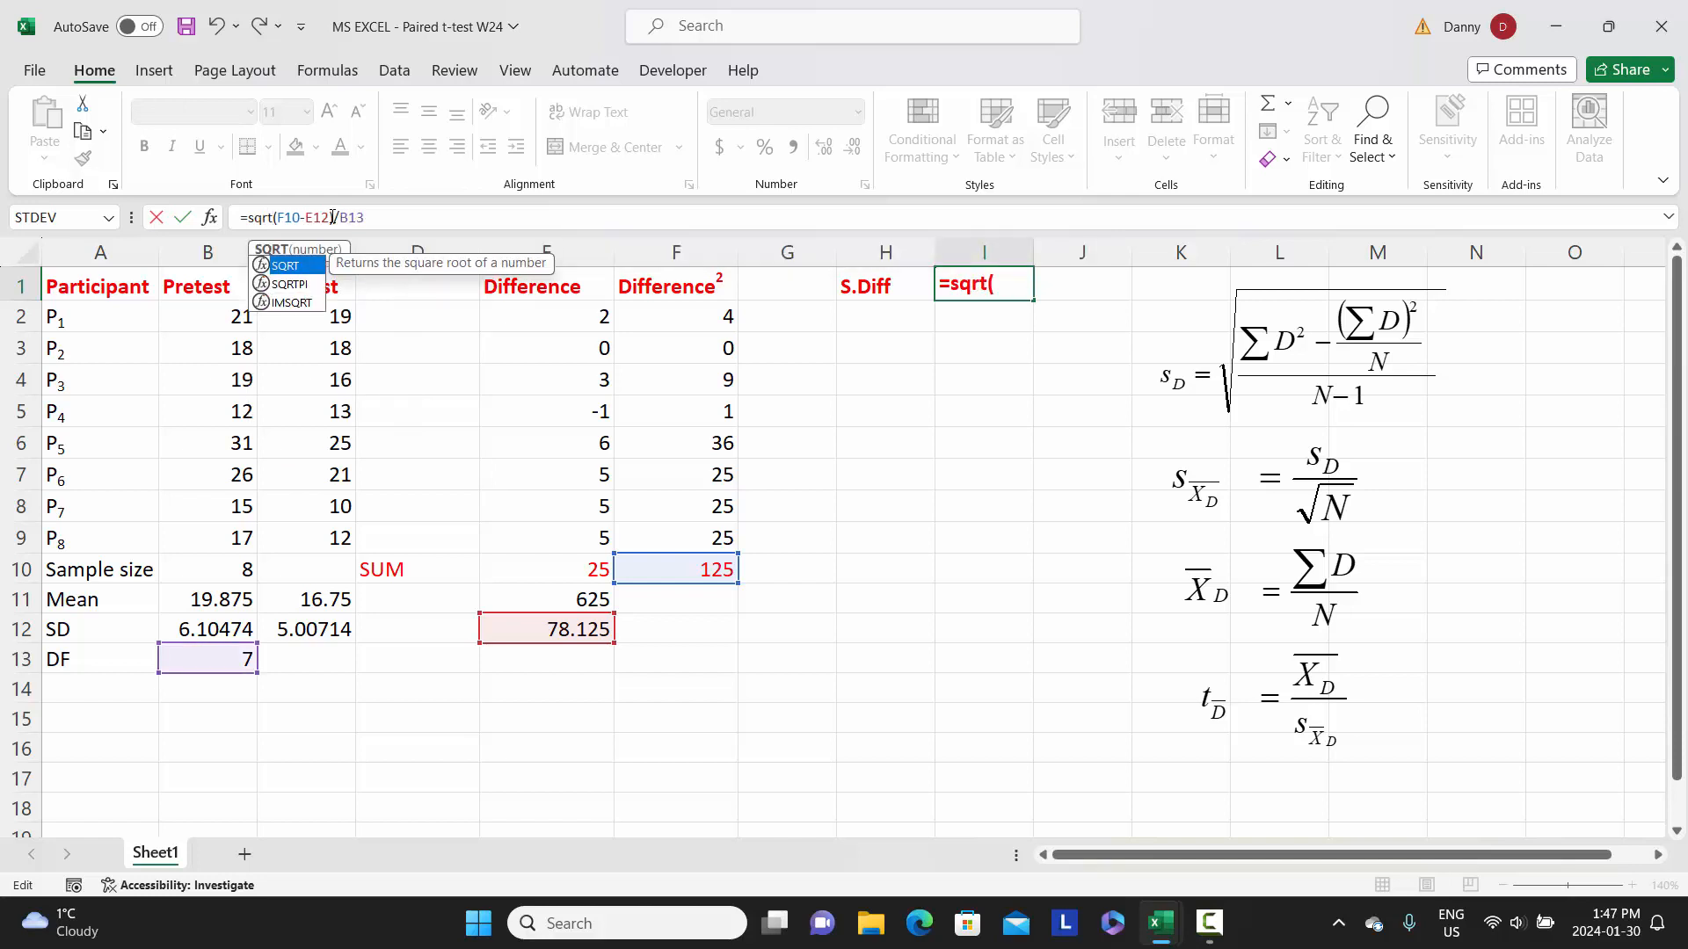
text(()
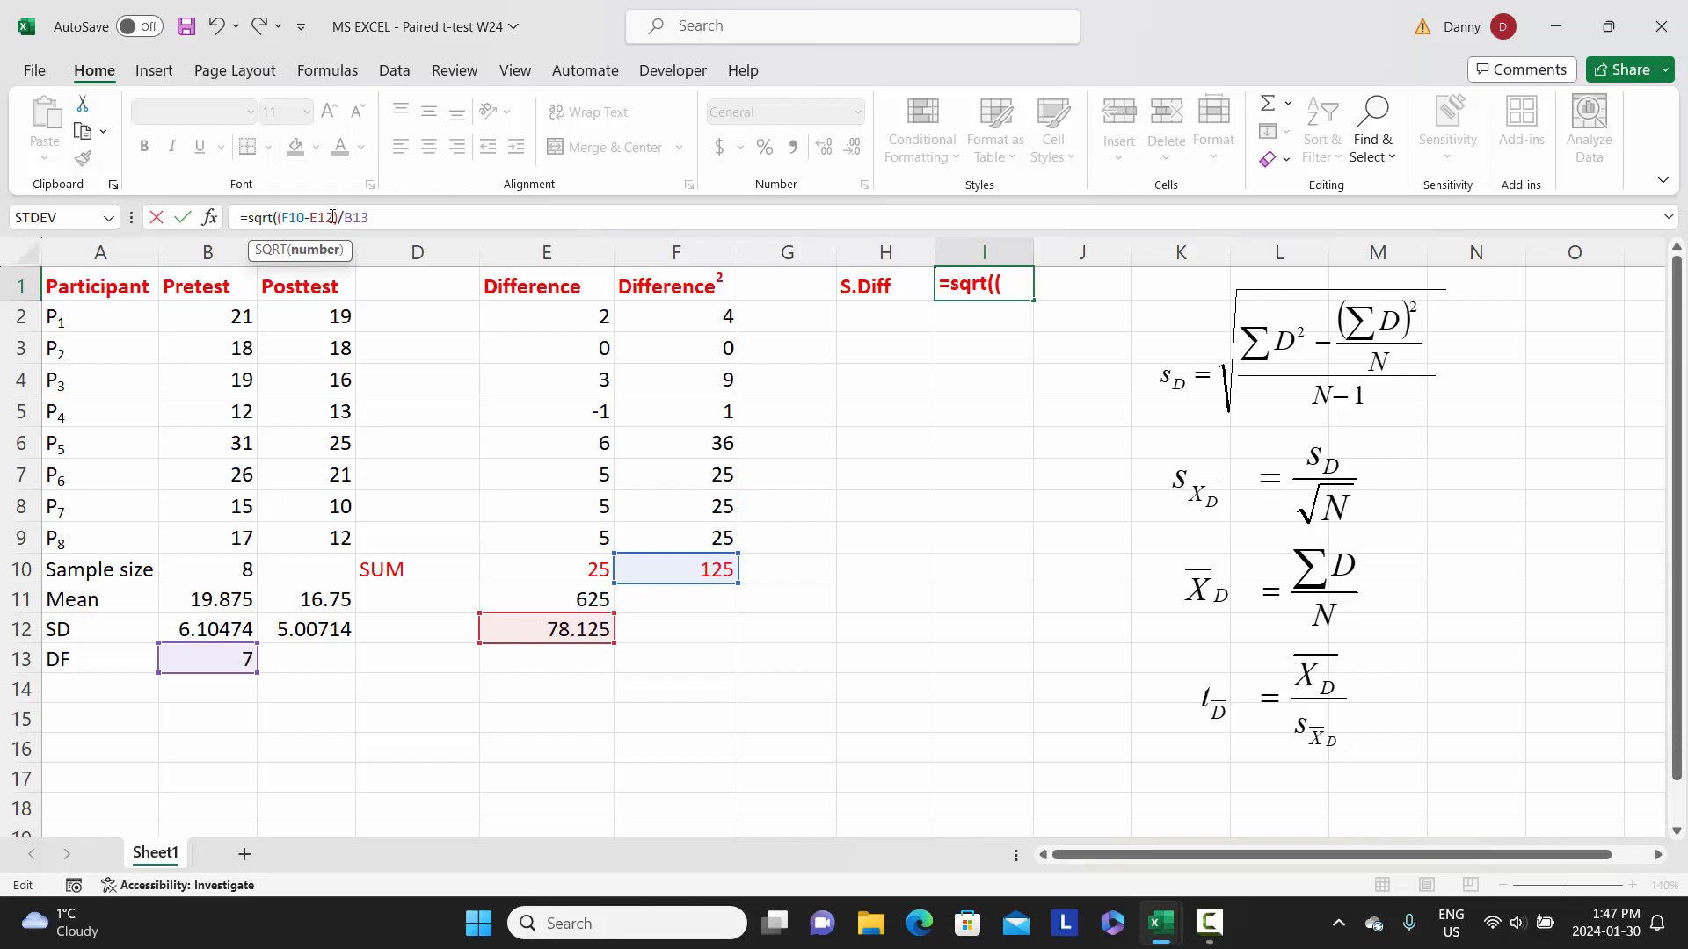
key(Right)
key(Right)
key(Right)
key(Right)
key(Right)
key(Right)
key(Right)
key(Right)
key(Right)
key(Right)
key(Right)
key(Right)
text())
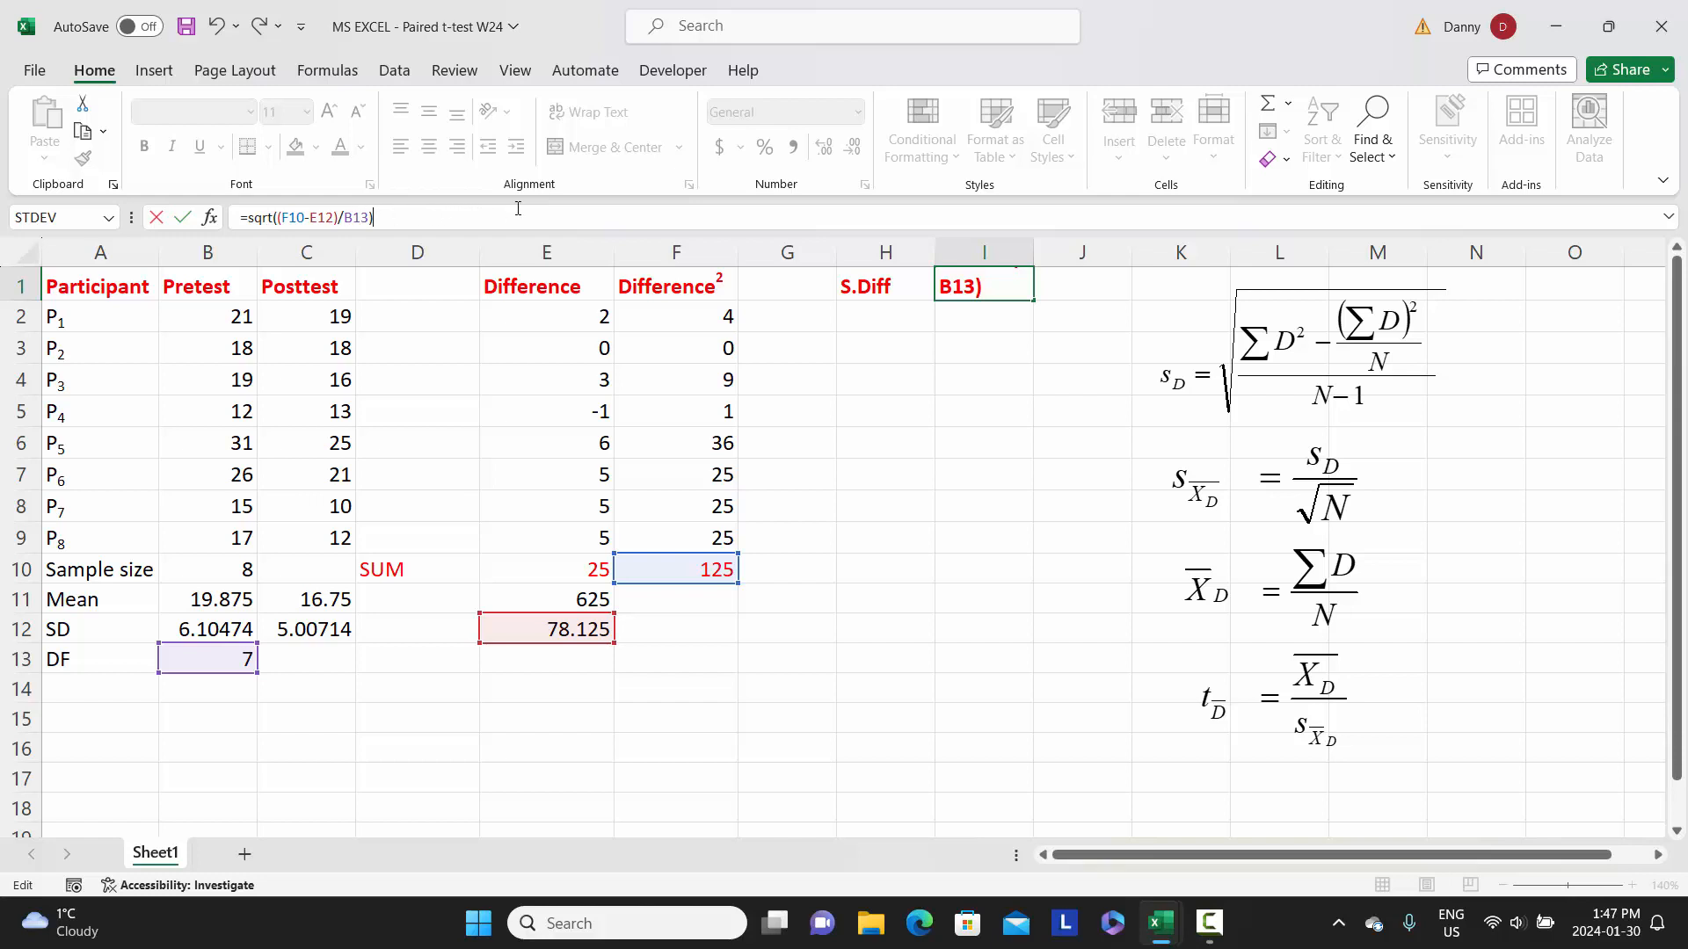
key(Return)
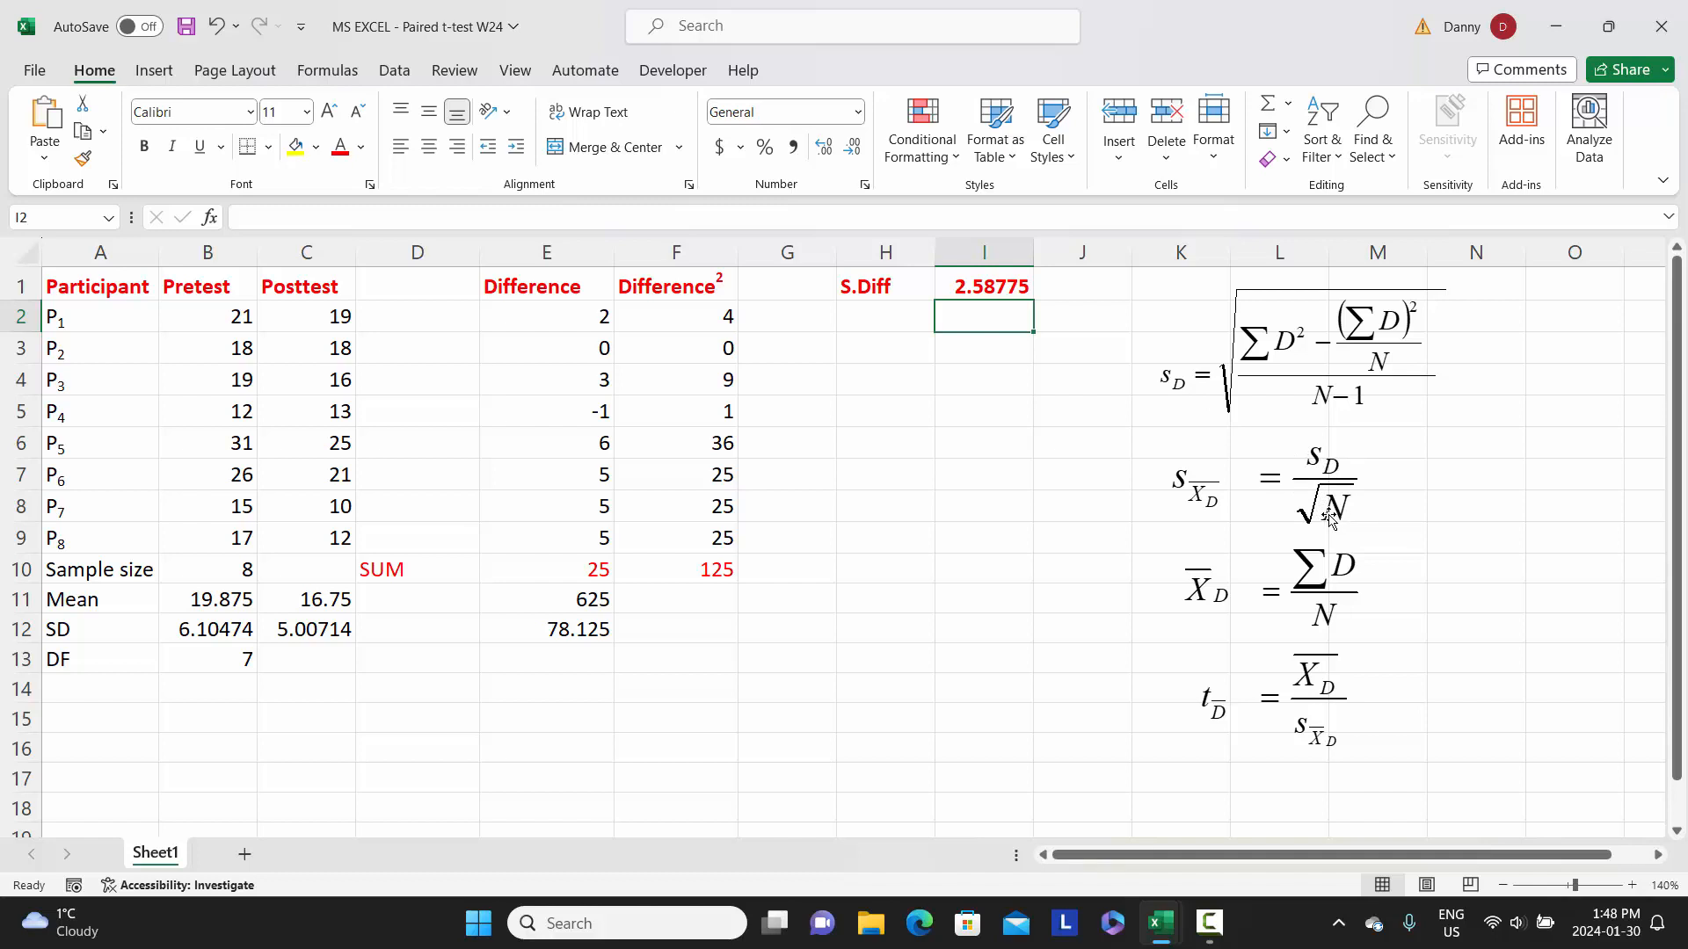
- Label cell H2 as SE.Diff for the standard error of the difference
click(875, 321)
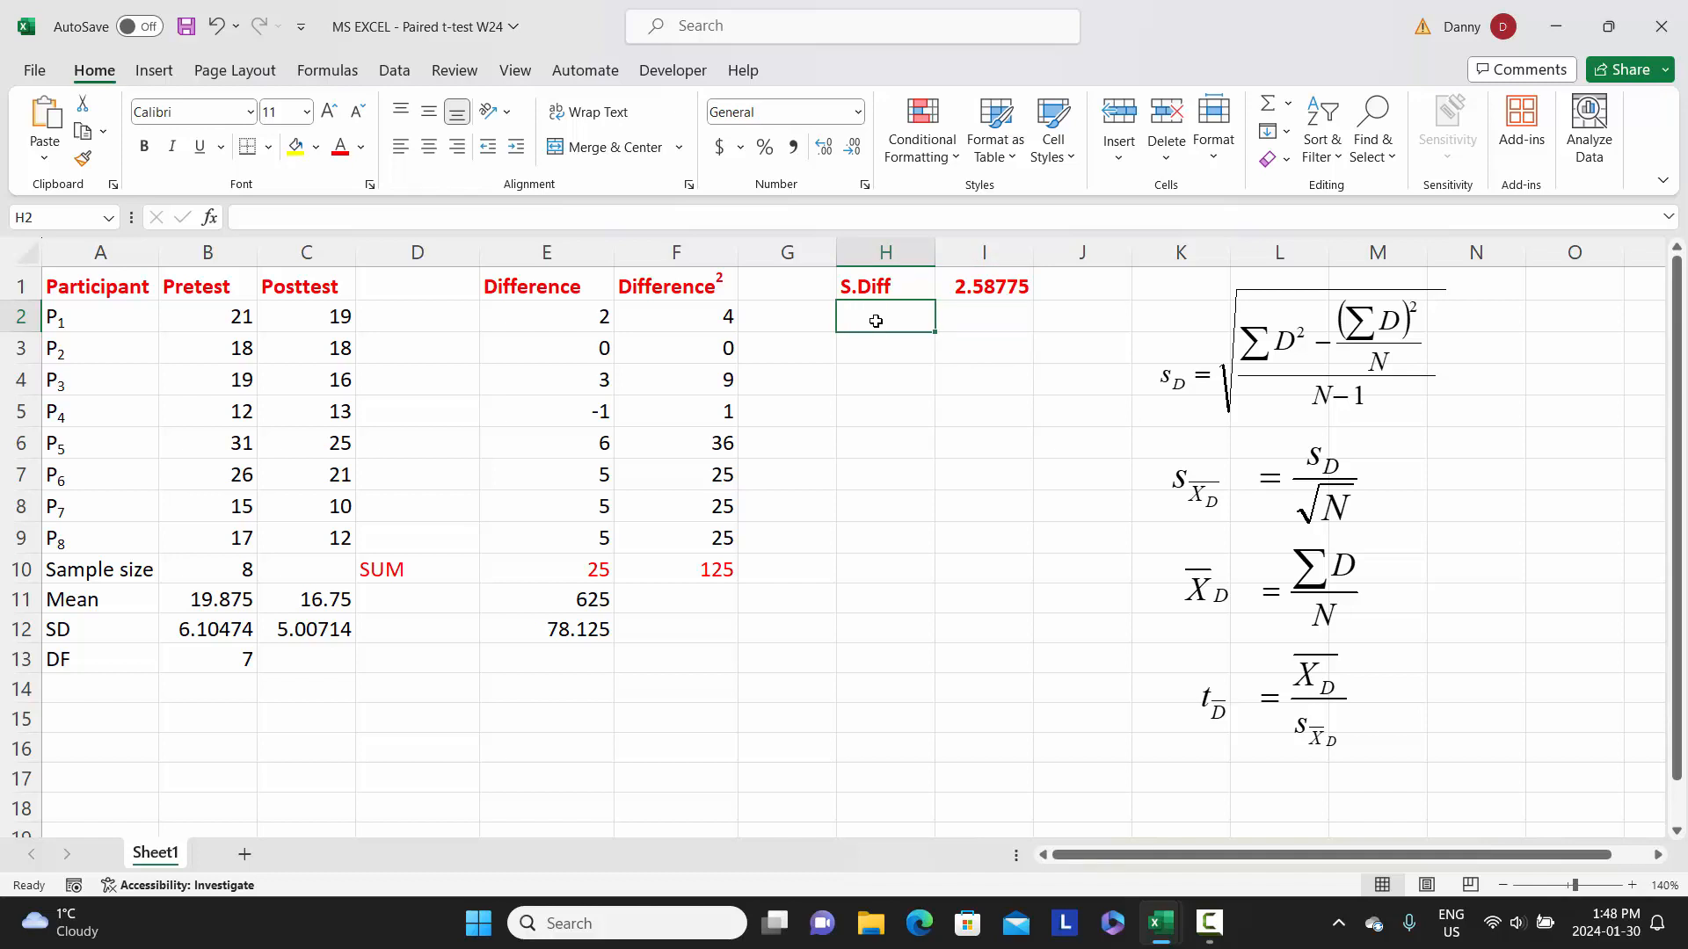
text(S)
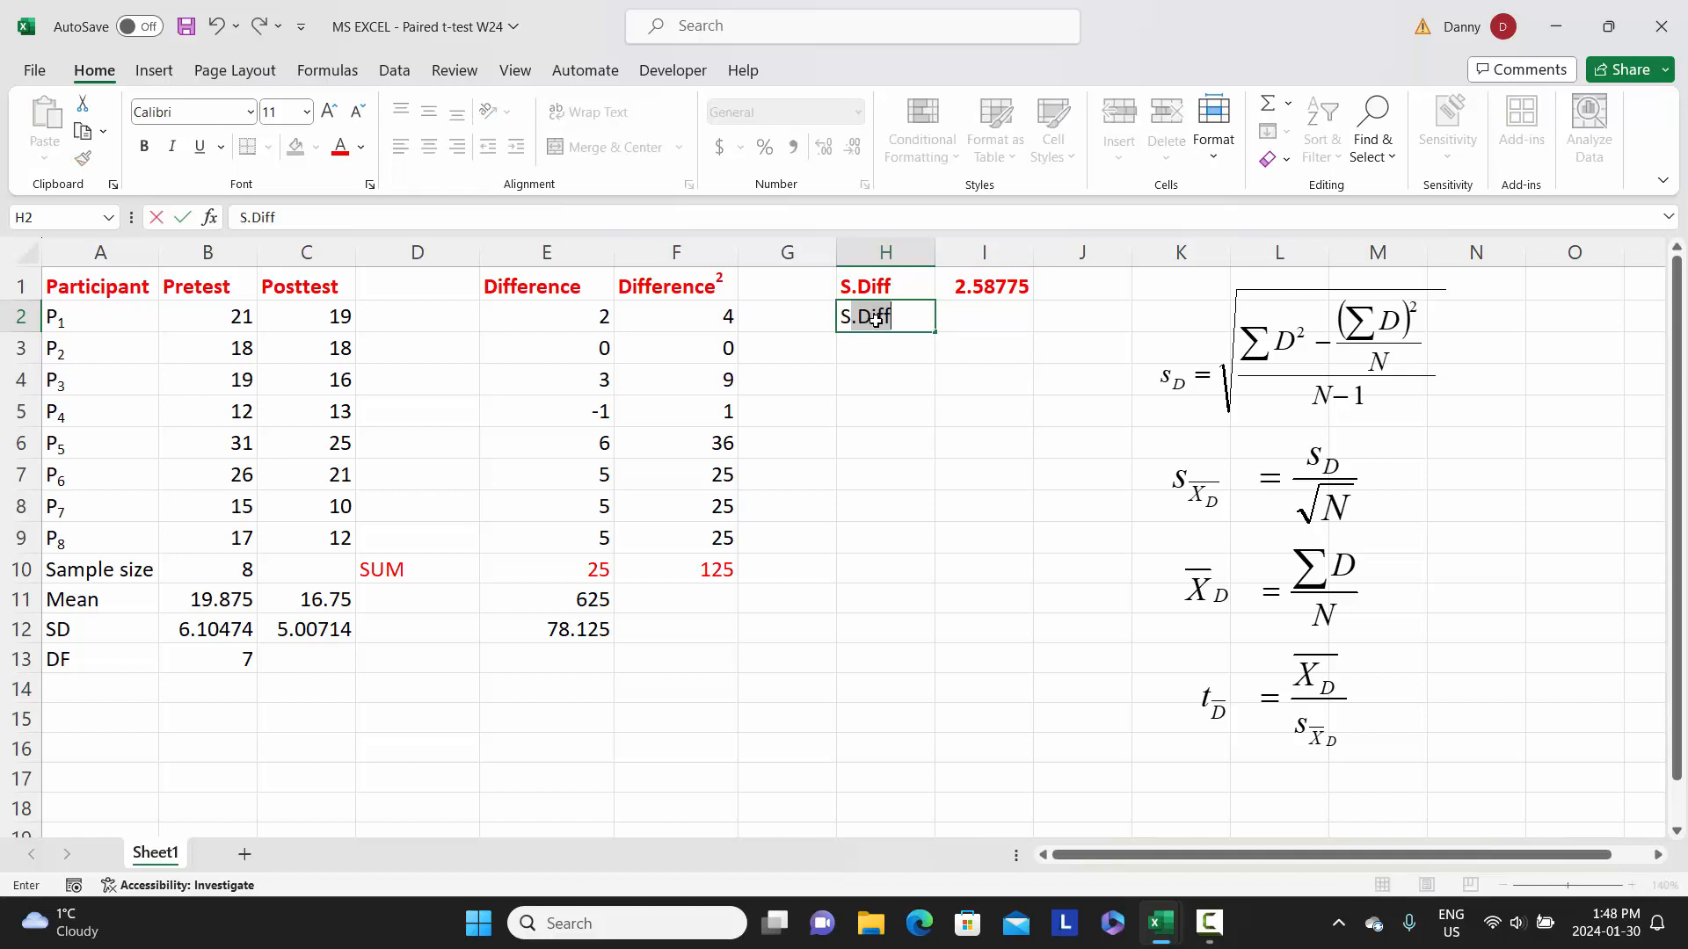
text(E.Diff)
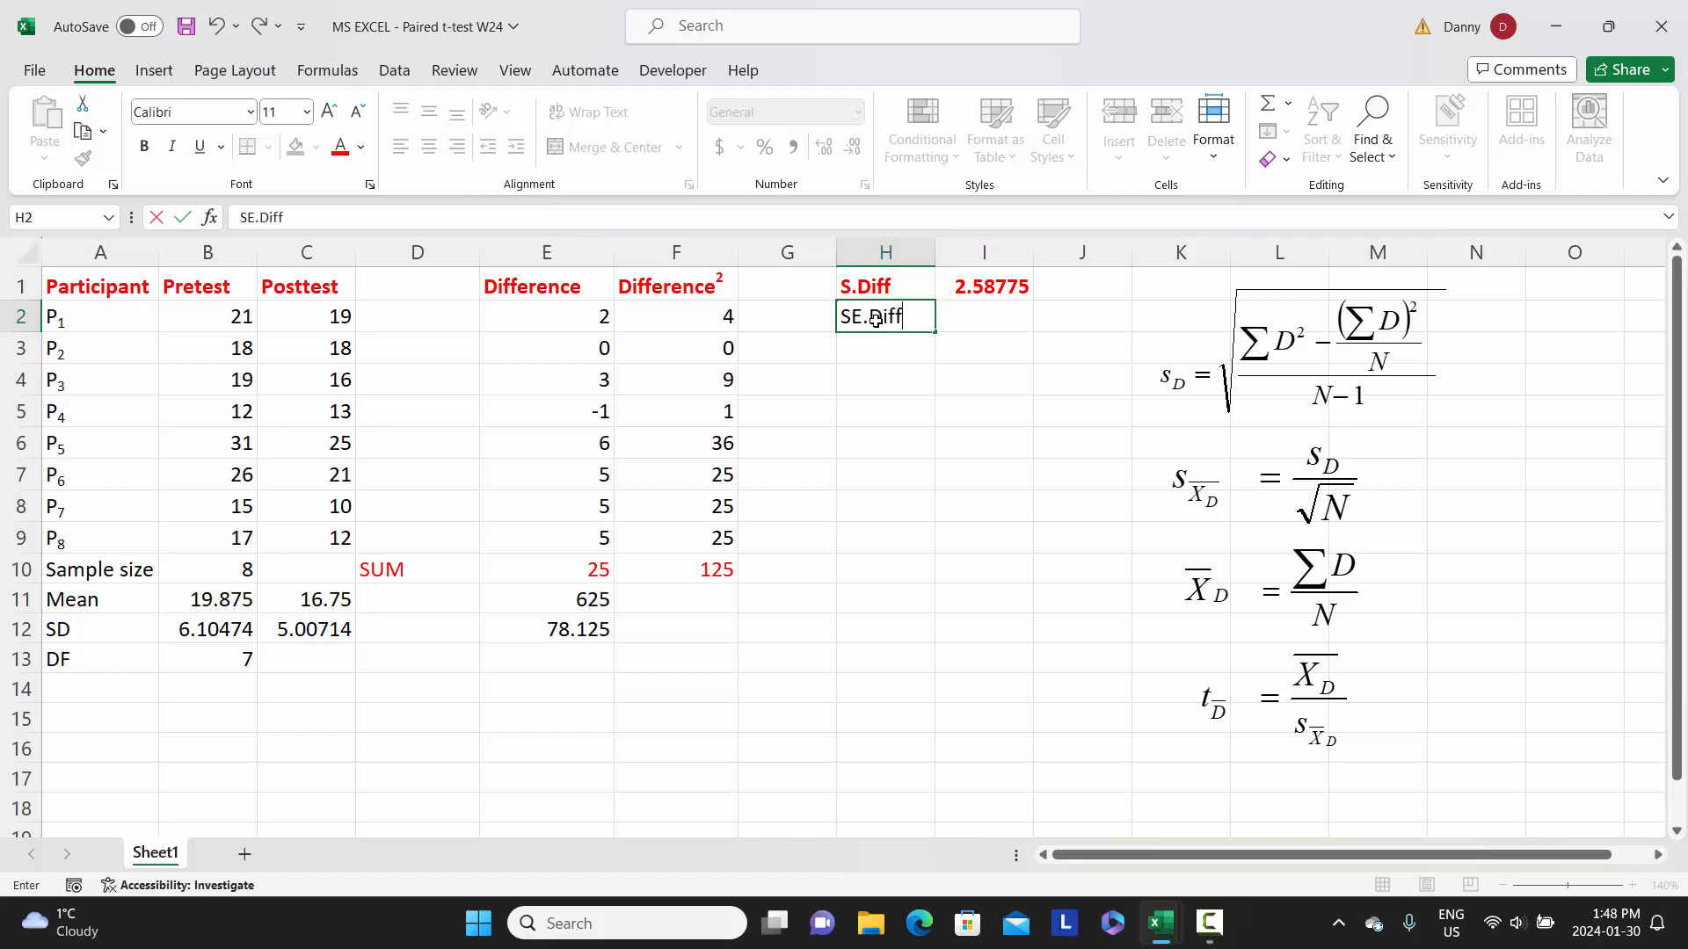
key(Tab)
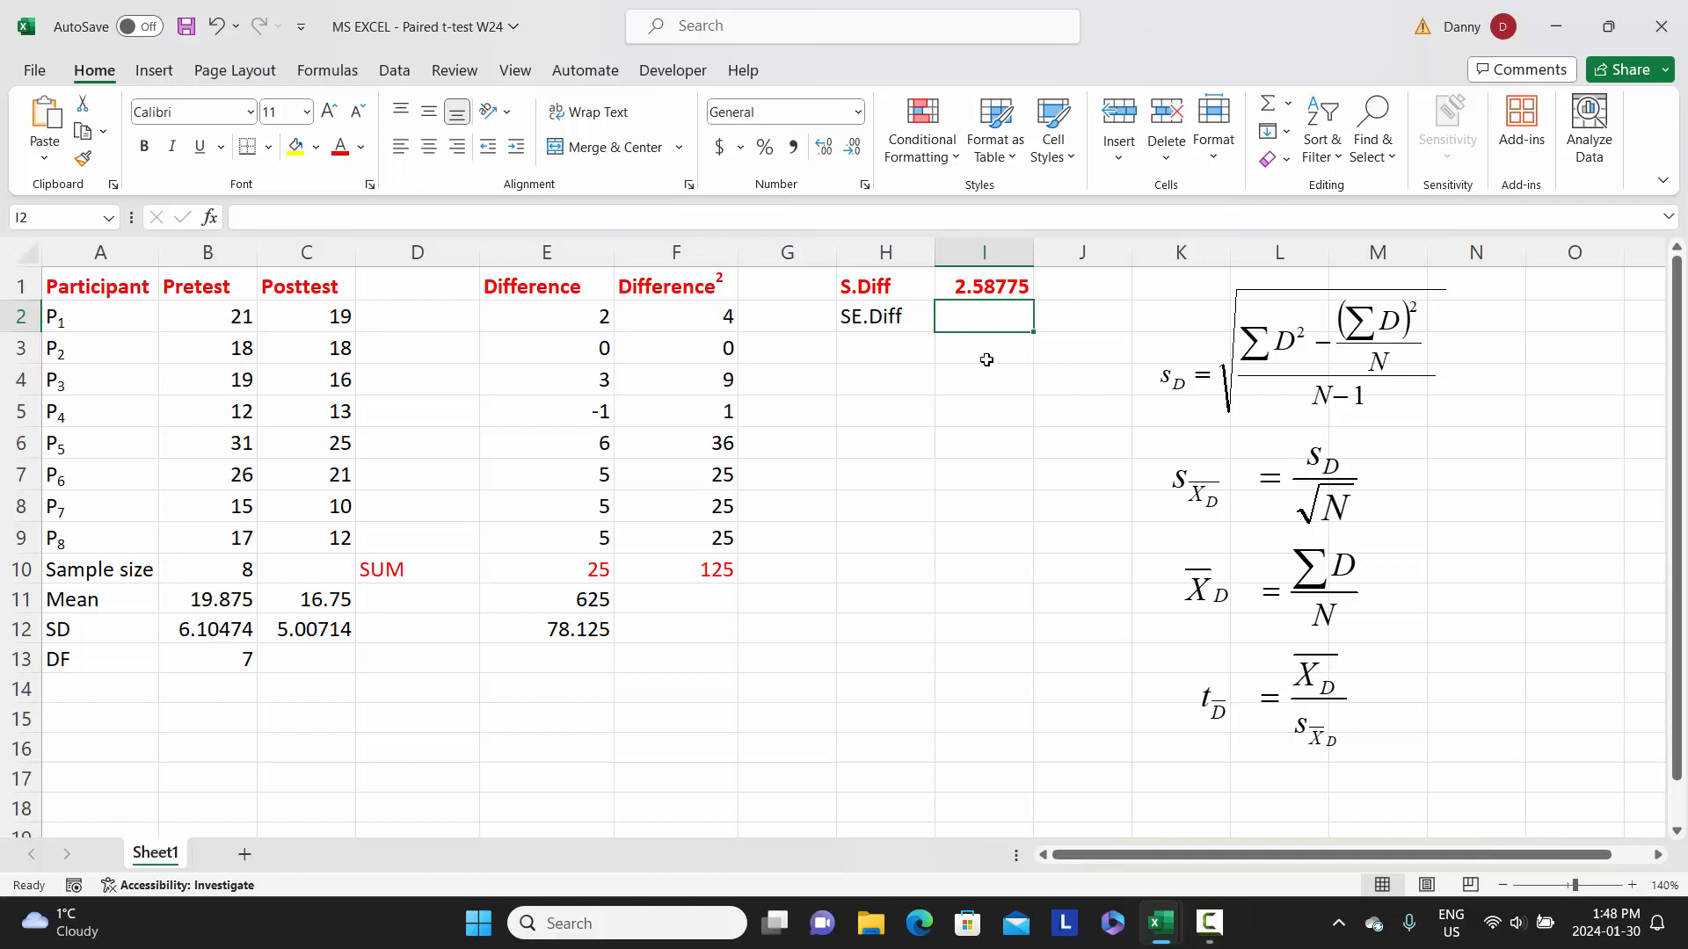
- In cell I2, calculate the standard error by dividing S.Diff by the square root of the sample size with =I1/(sqrt(B10))
text(=)
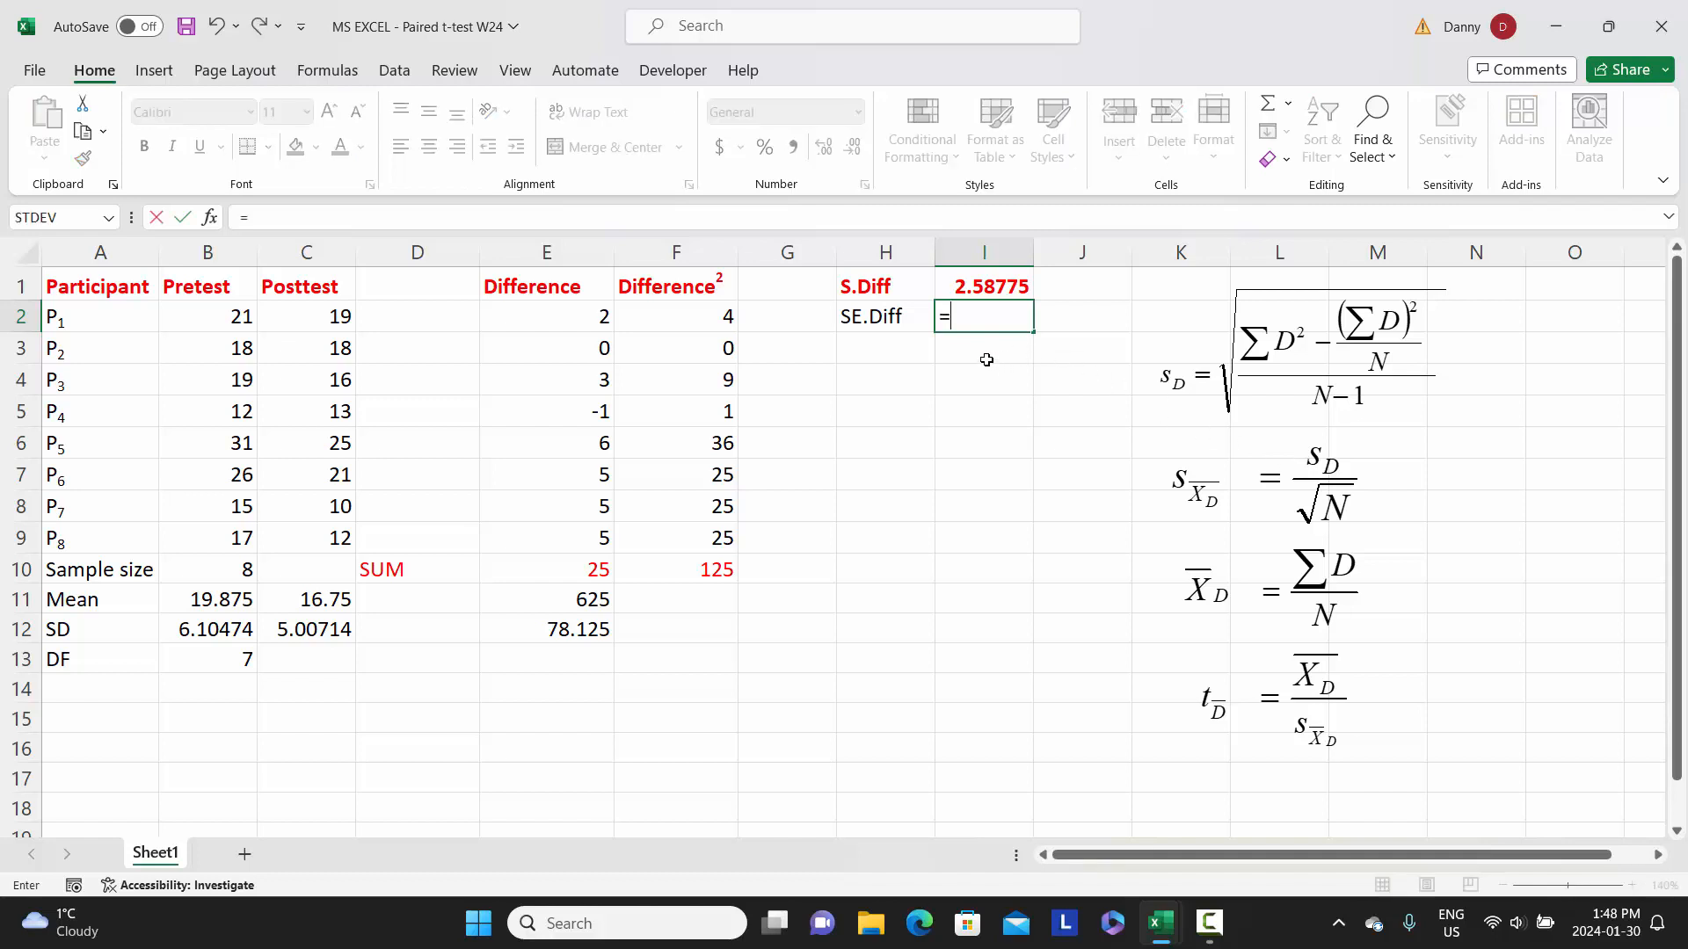
click(985, 287)
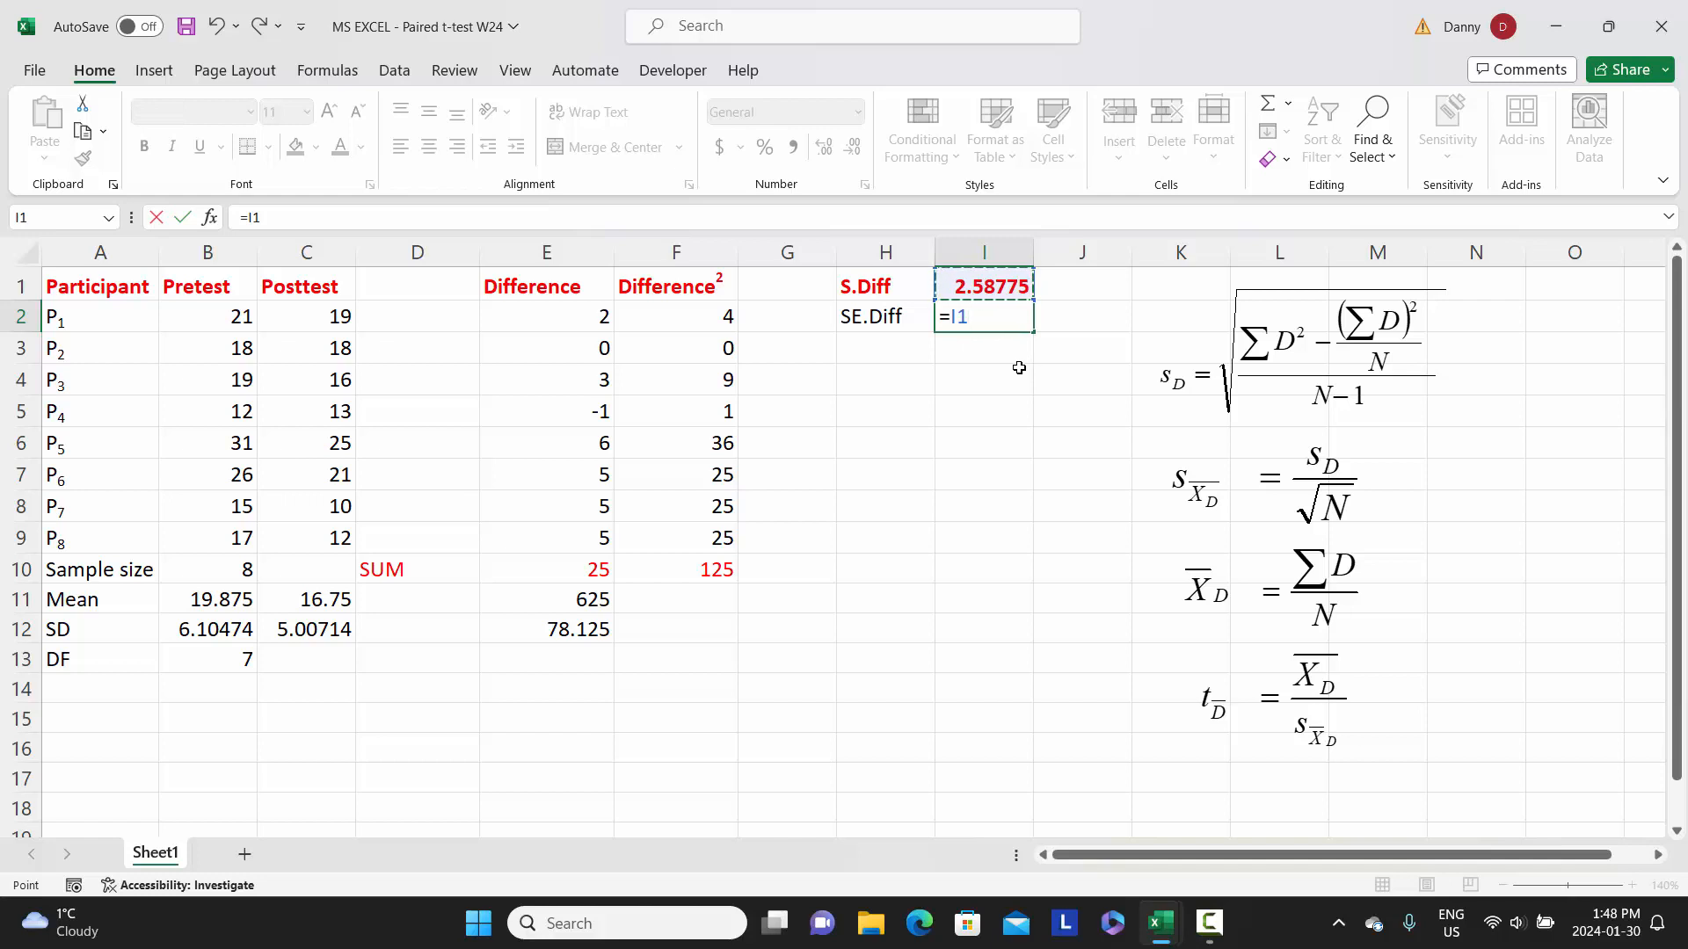
text(/()
text(sqrt)
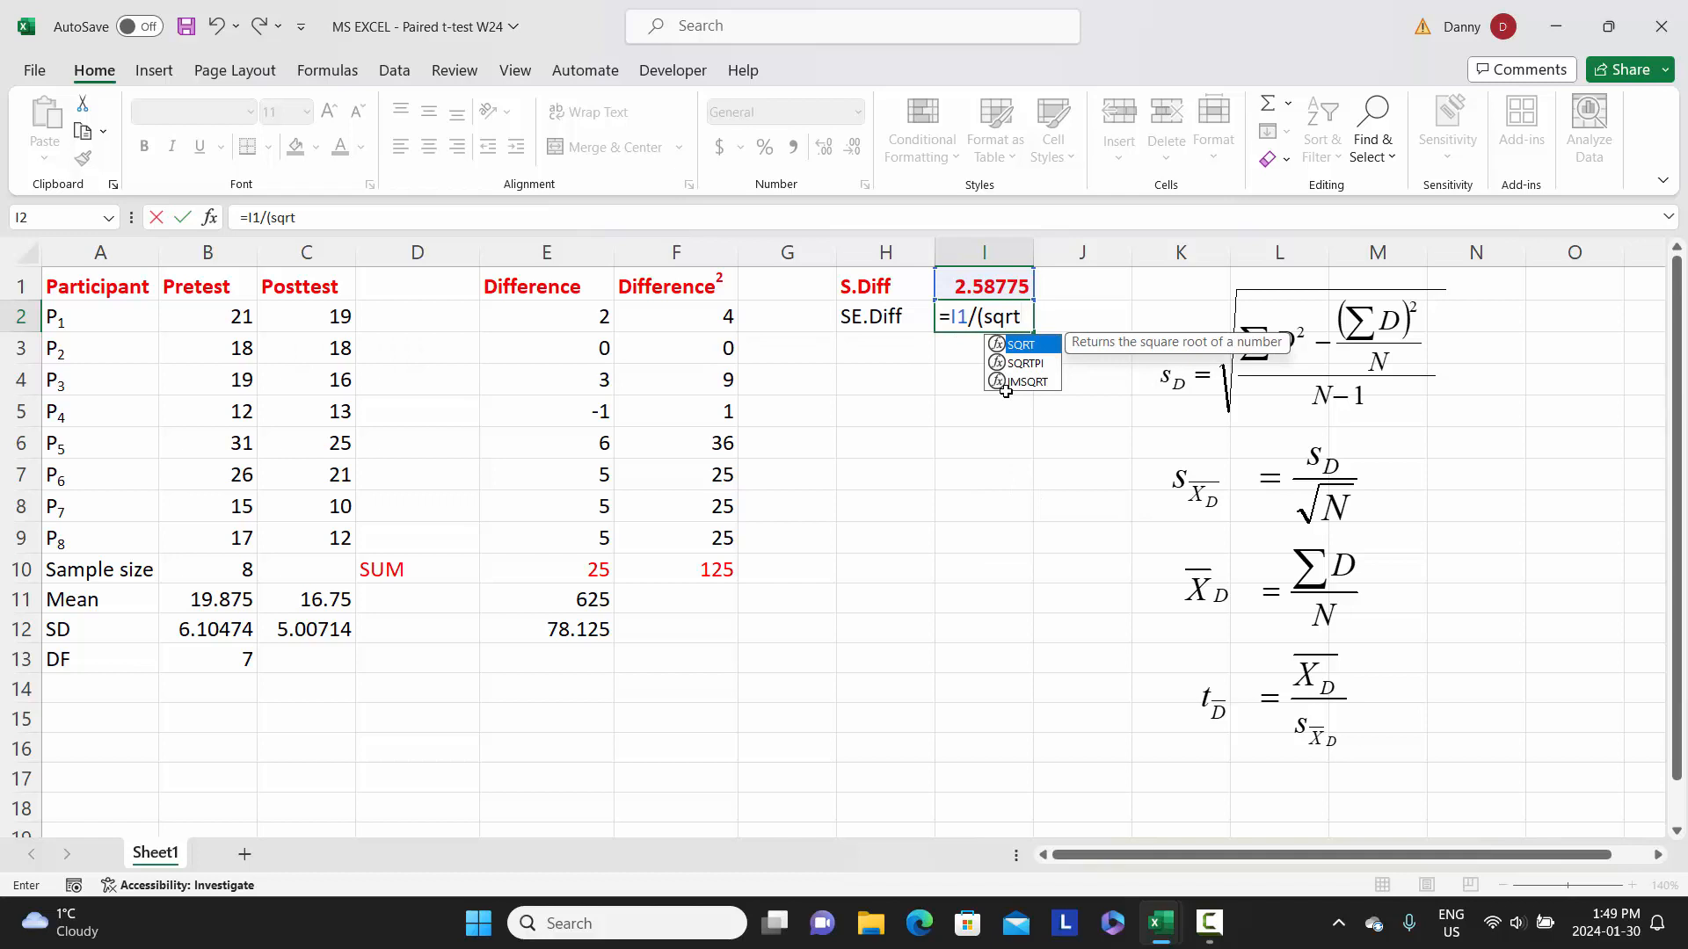
text(()
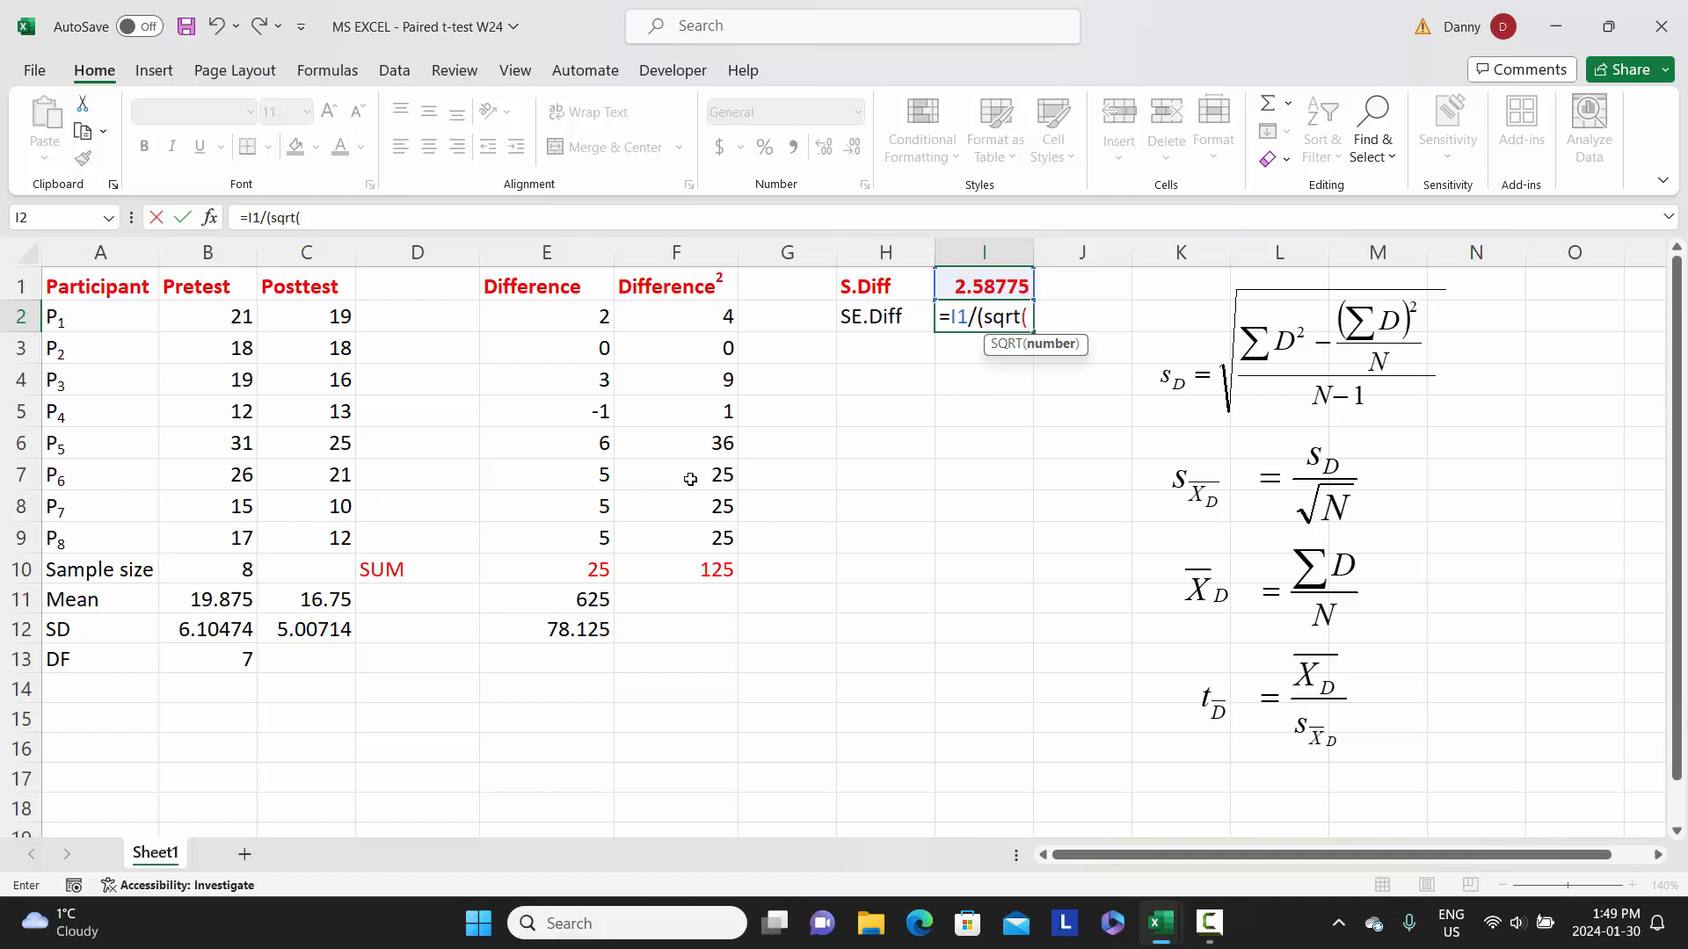
click(218, 573)
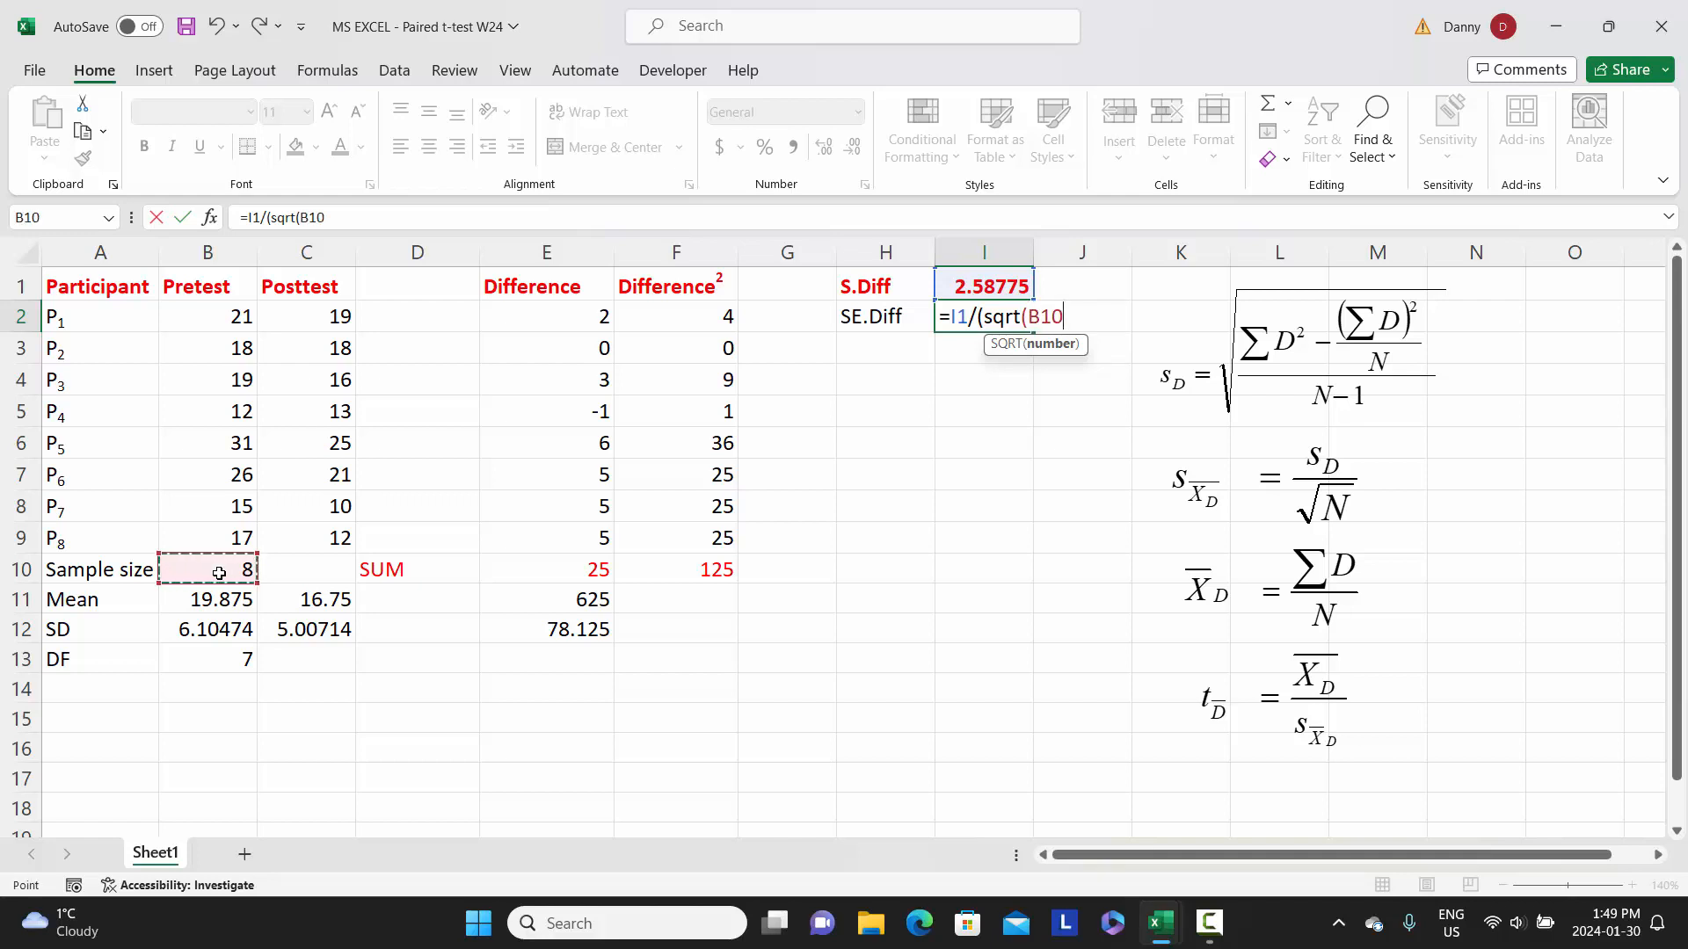
text())
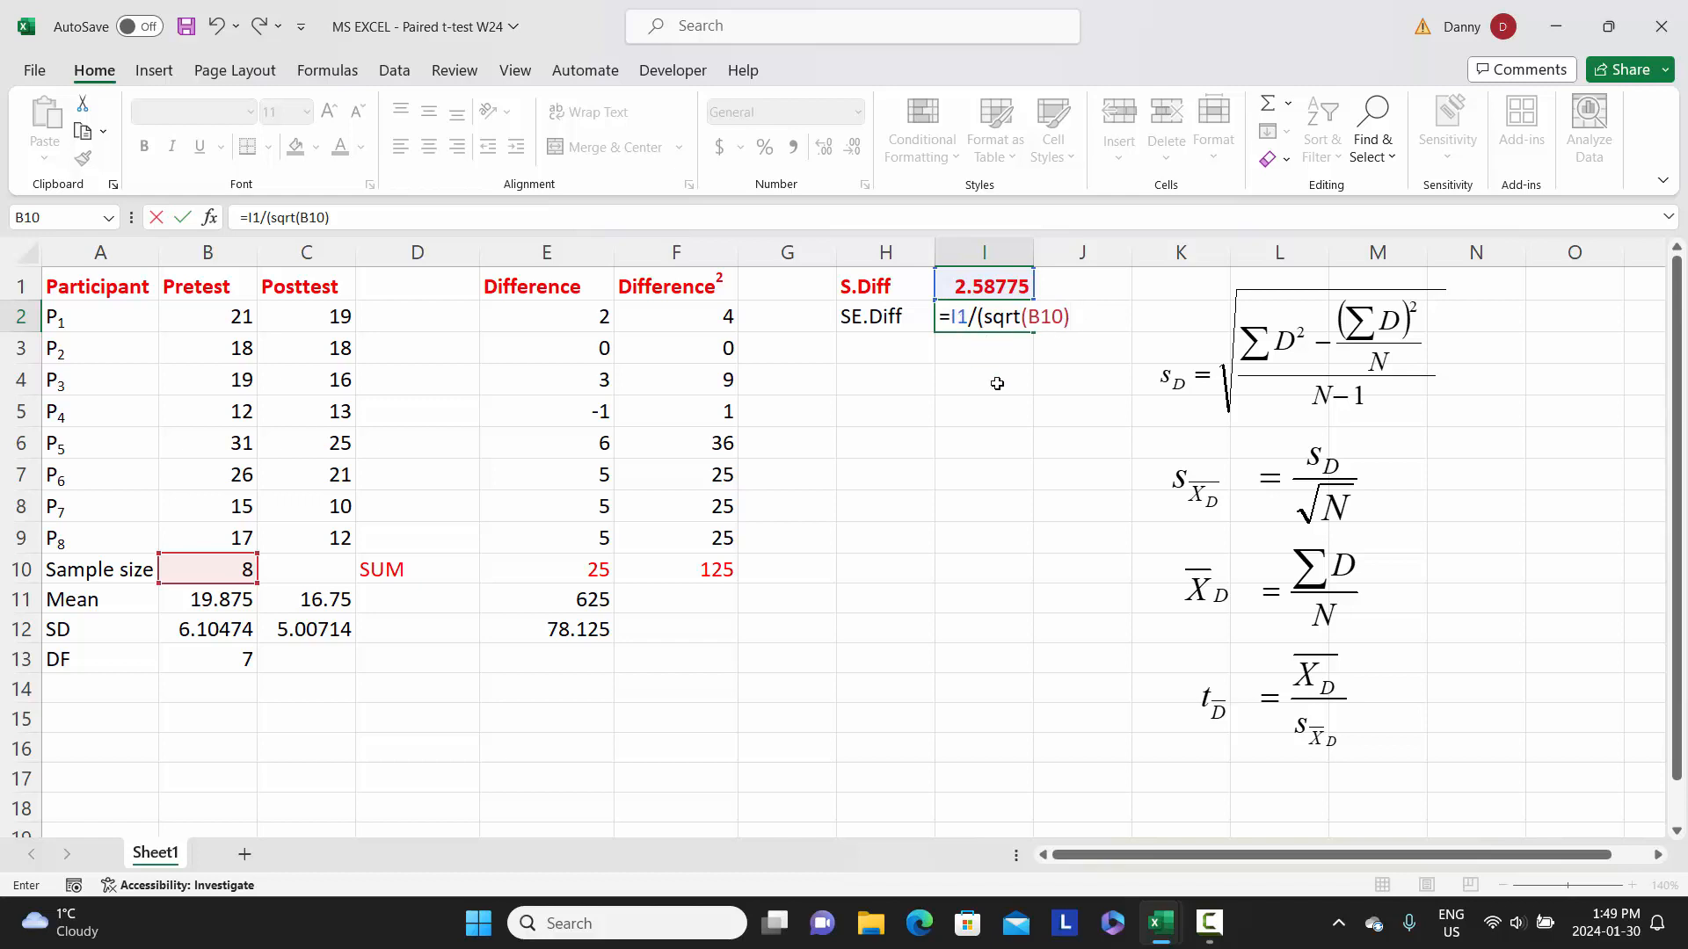
text())
key(Return)
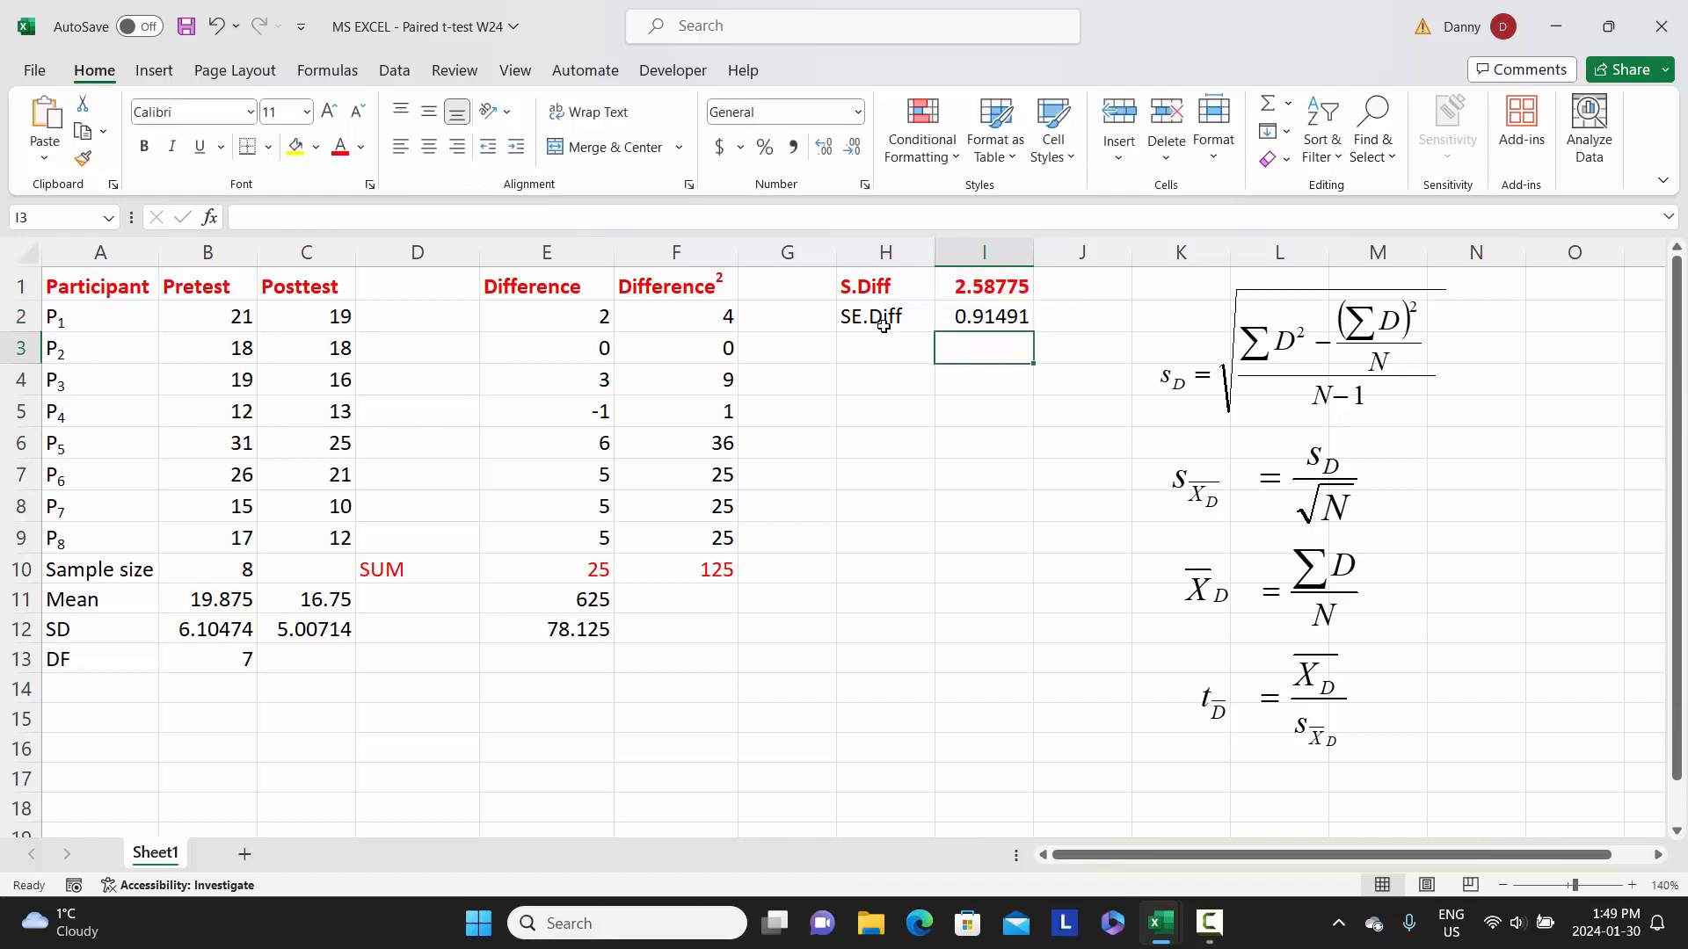
- Format the SE.Diff label and its value in H2:I2 as bold with purple font color
drag(879, 319, 956, 319)
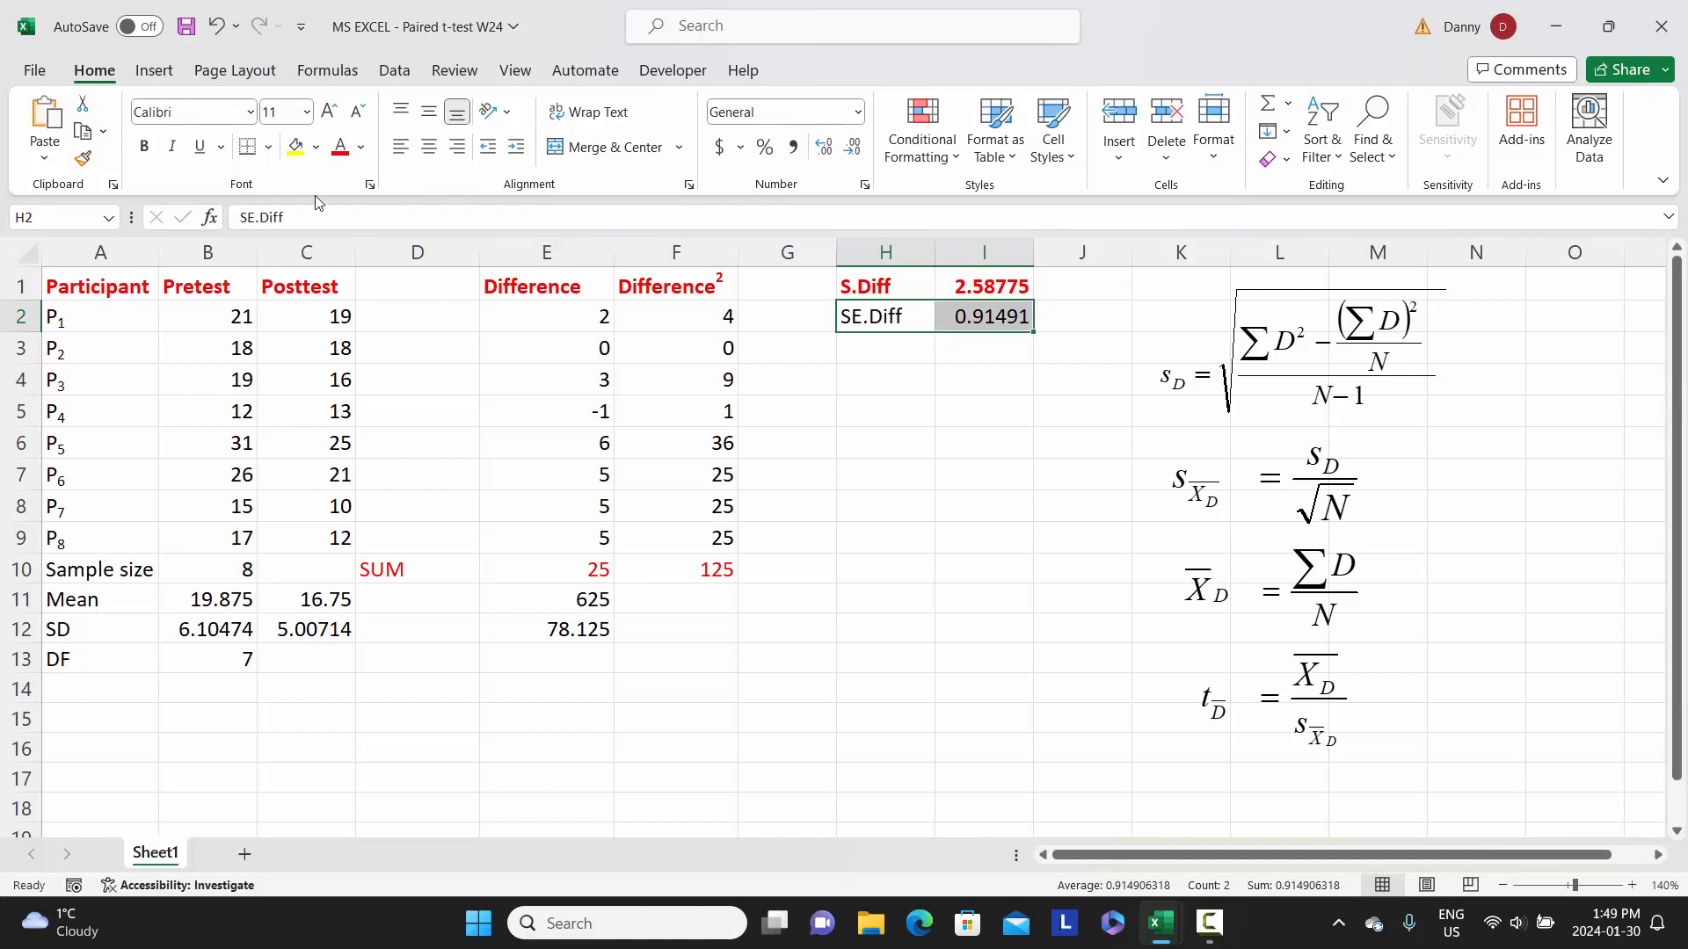
click(145, 146)
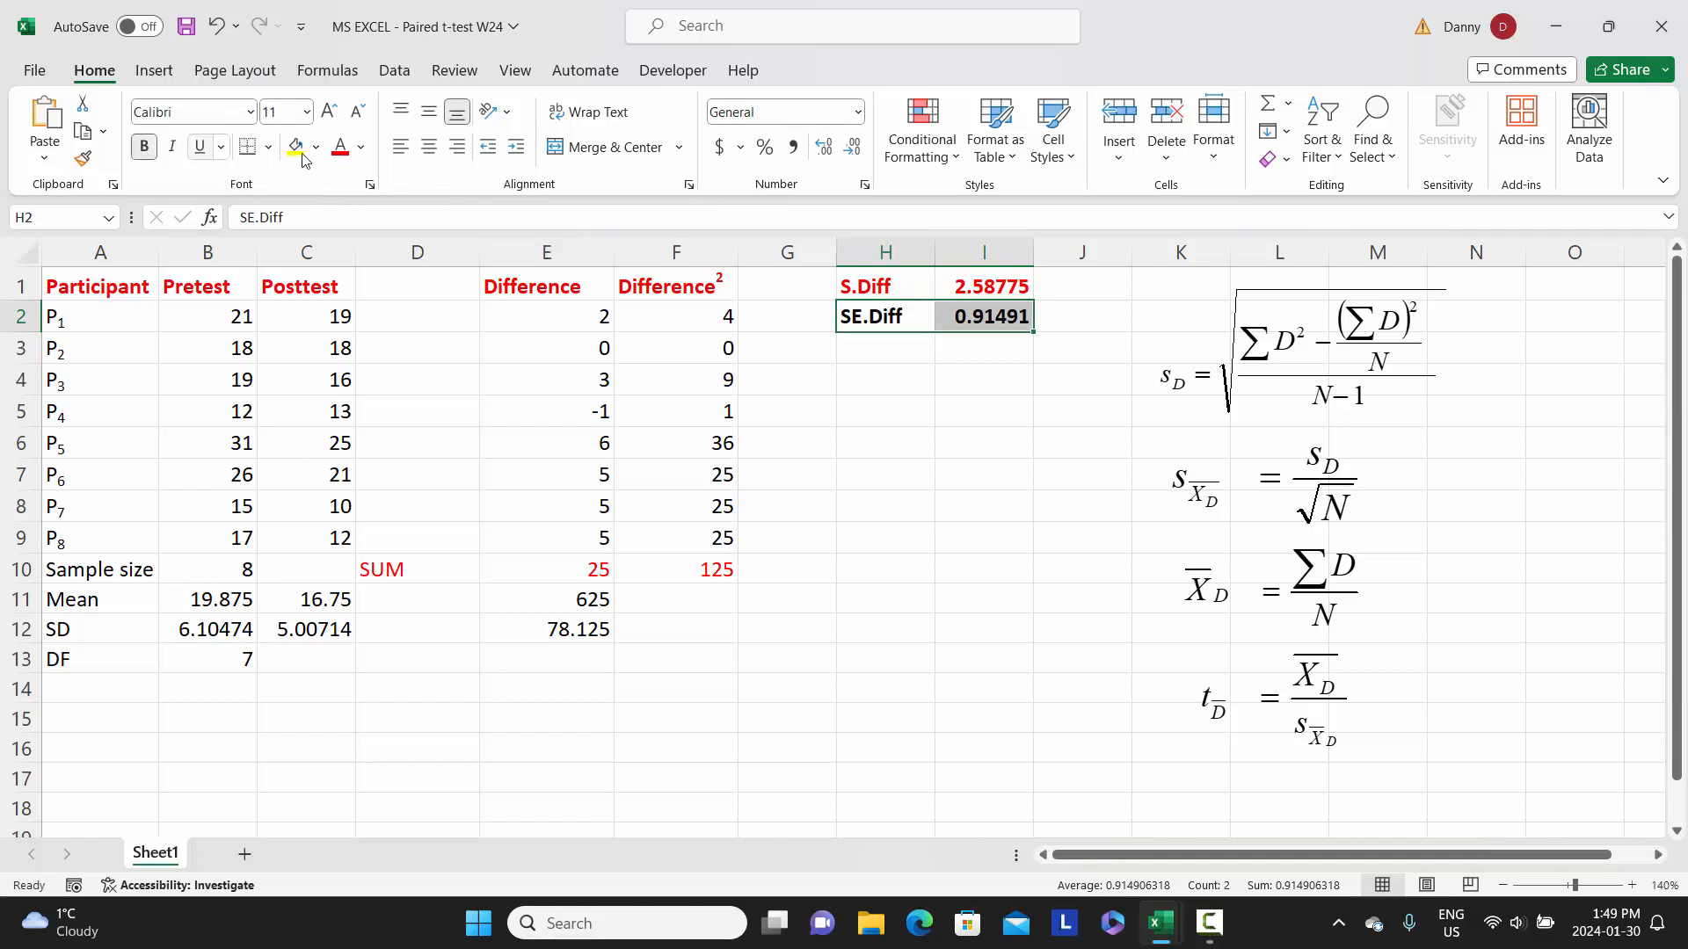
click(361, 147)
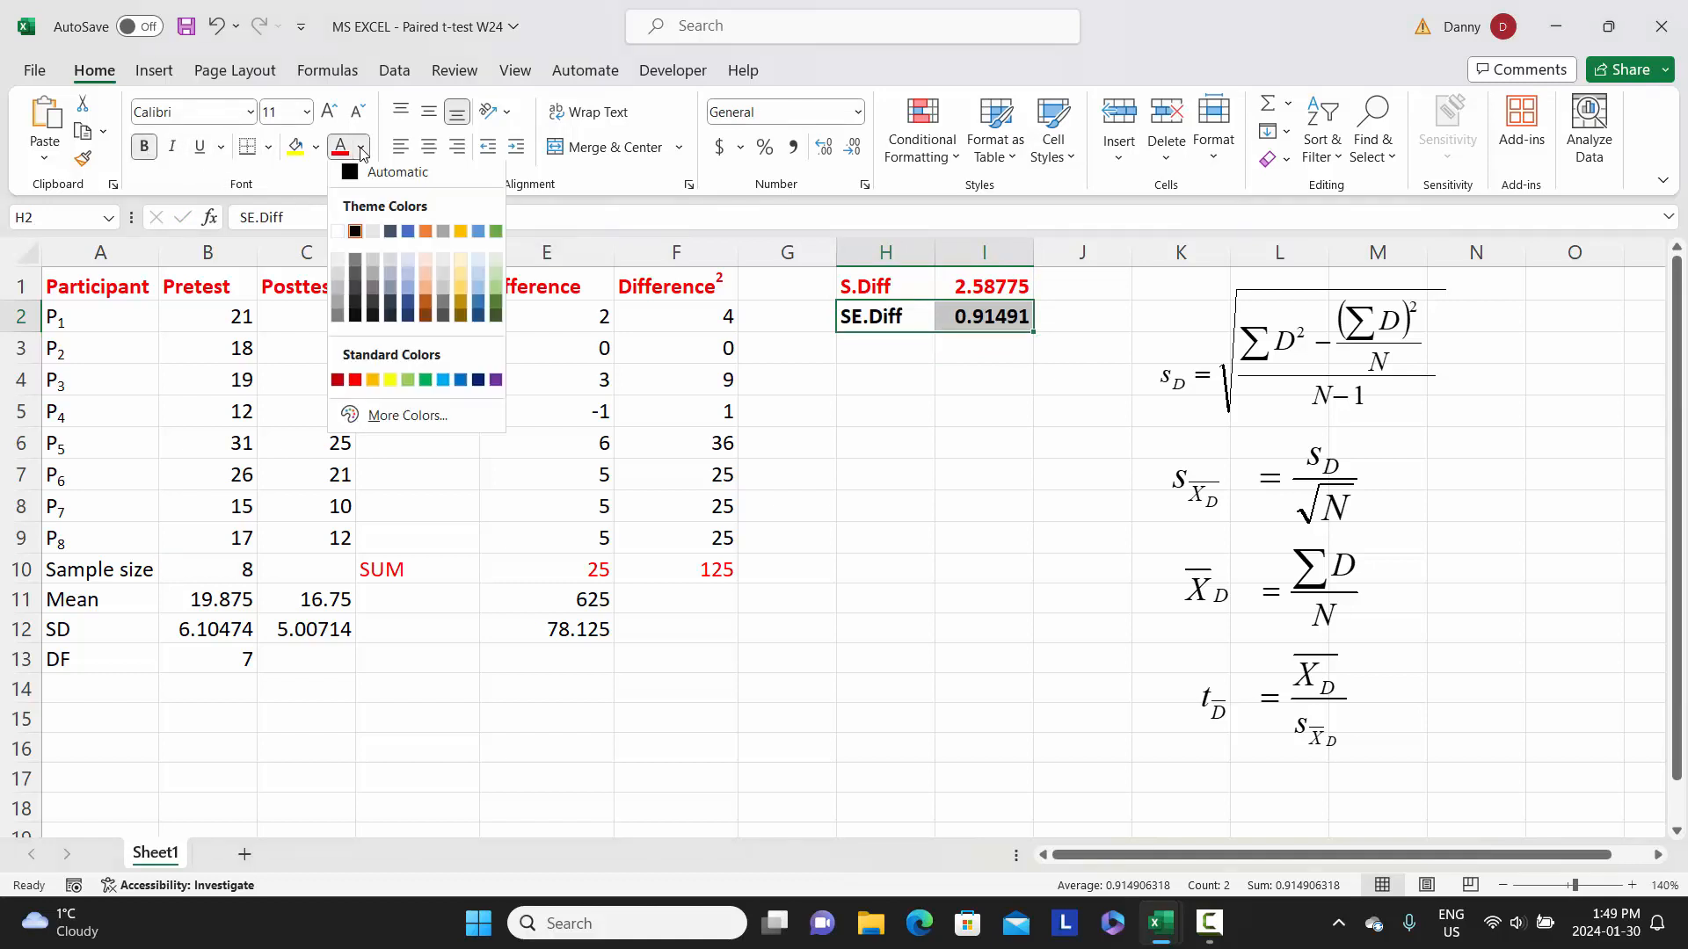
click(497, 386)
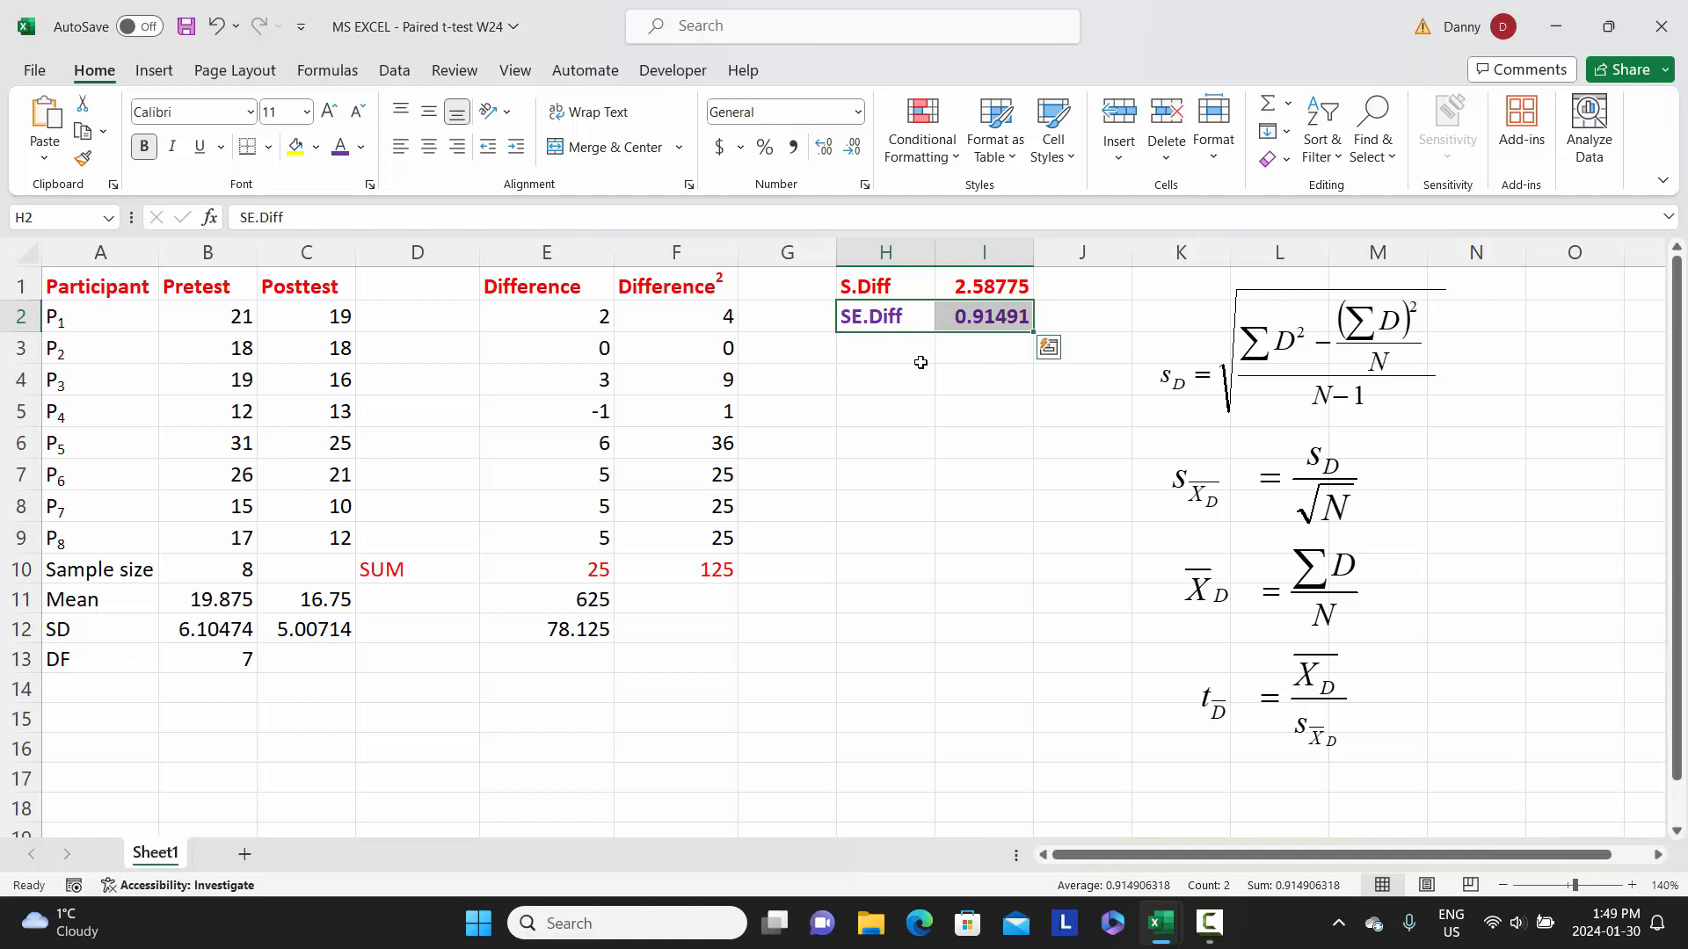
click(1094, 345)
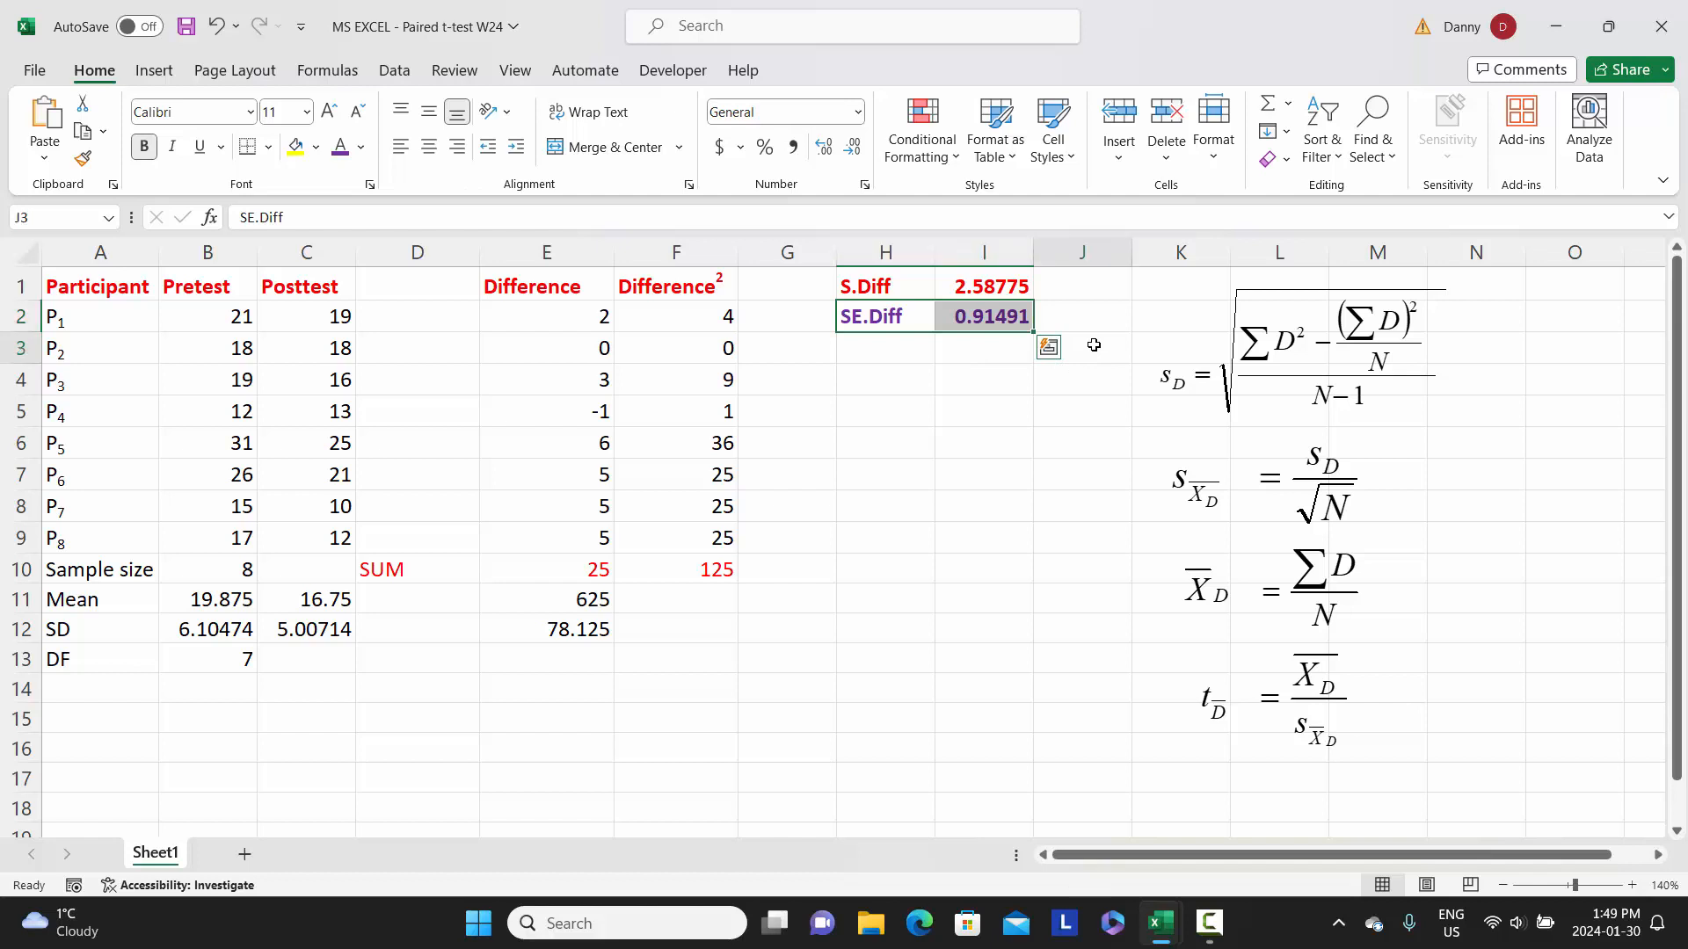